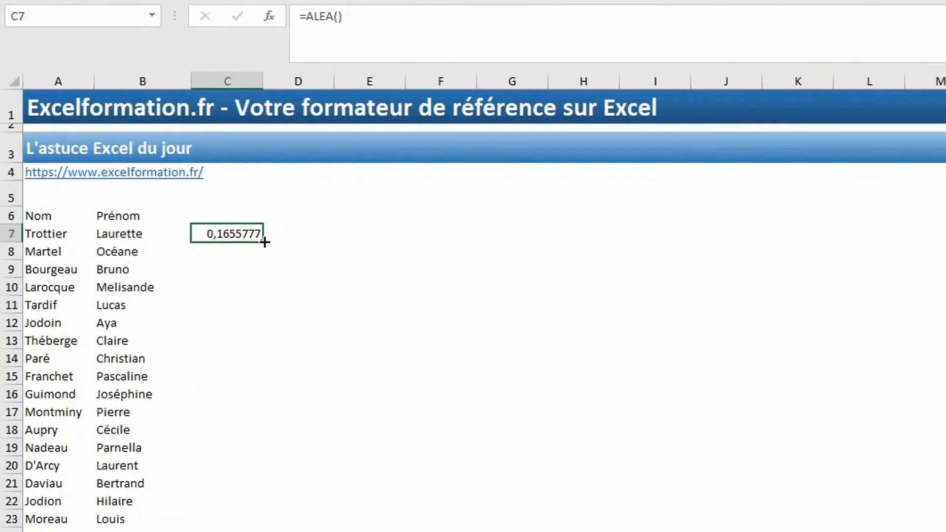
- Fill random numbers down the list and sort A to Z to shuffle the names
double_click(381, 348)
key("Up")
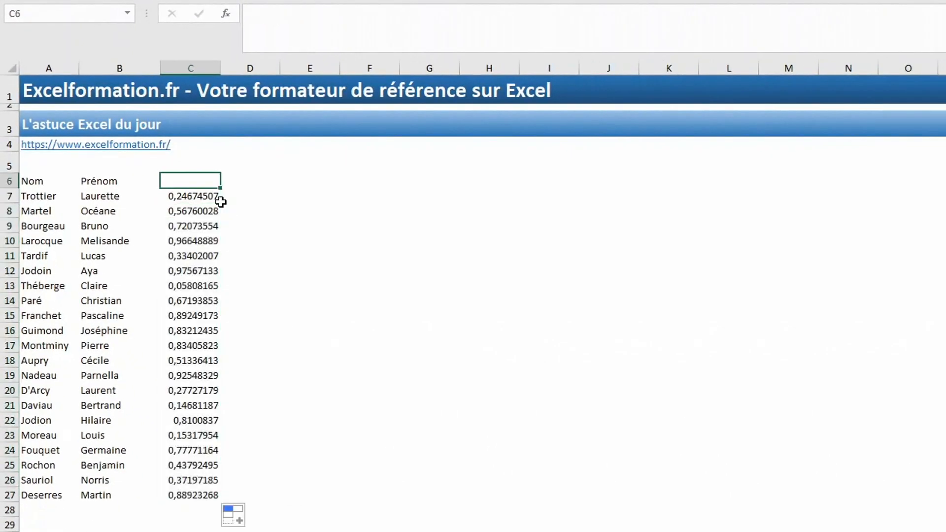
key("Down")
key("Down")
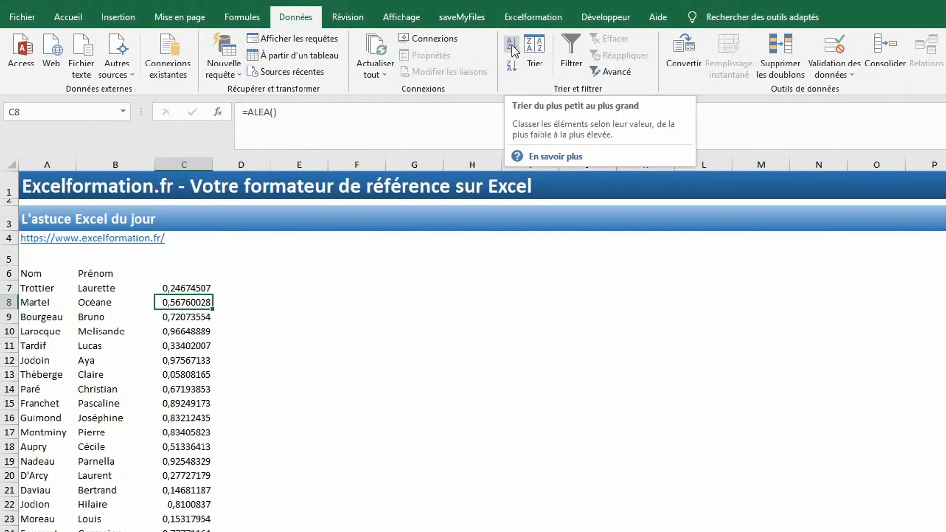
left_click(512, 45)
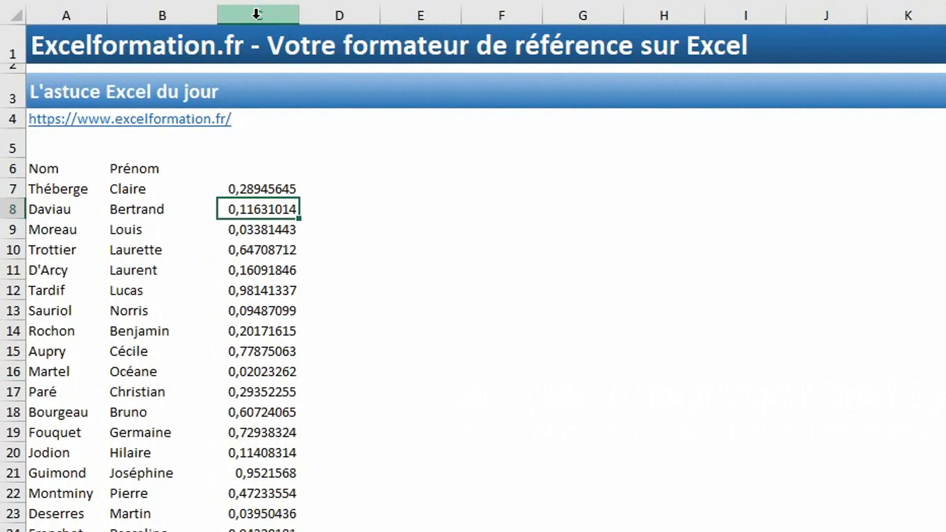
- Clear the helper random numbers from column C
left_click(183, 164)
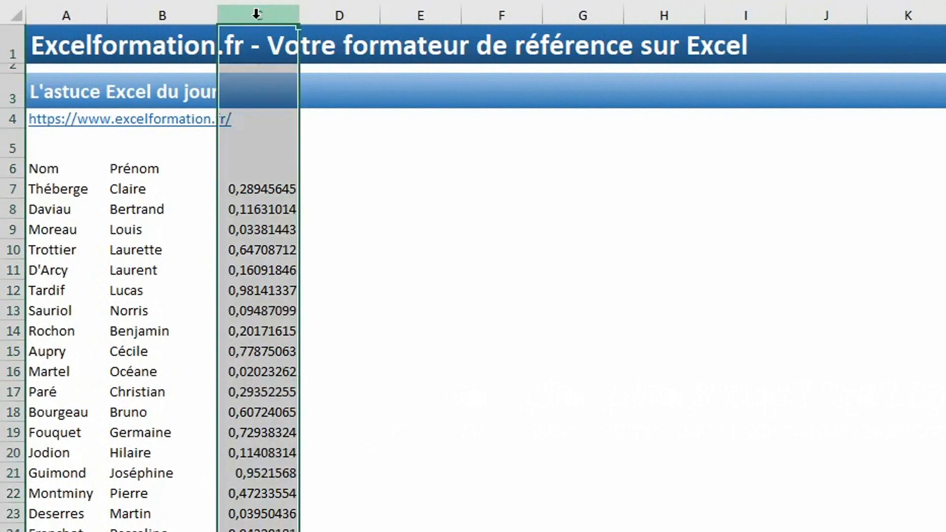
key("Delete")
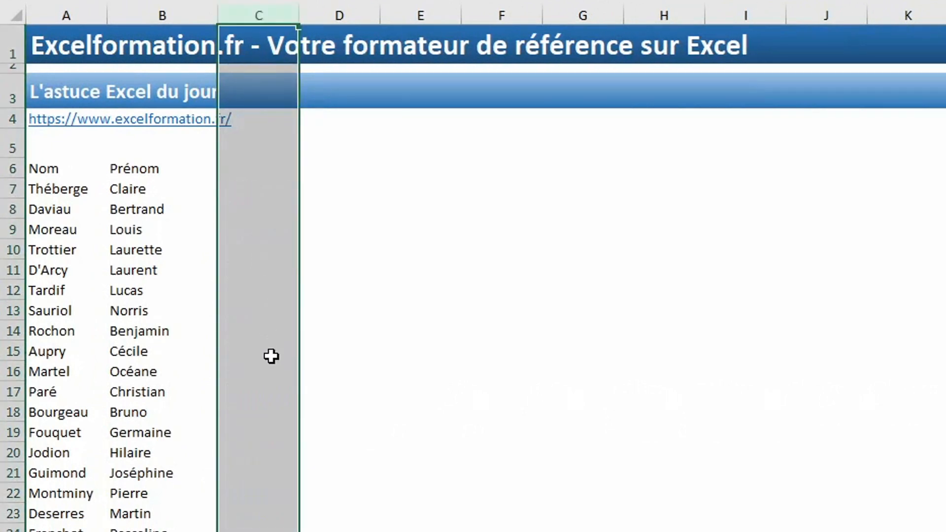
left_click(248, 316)
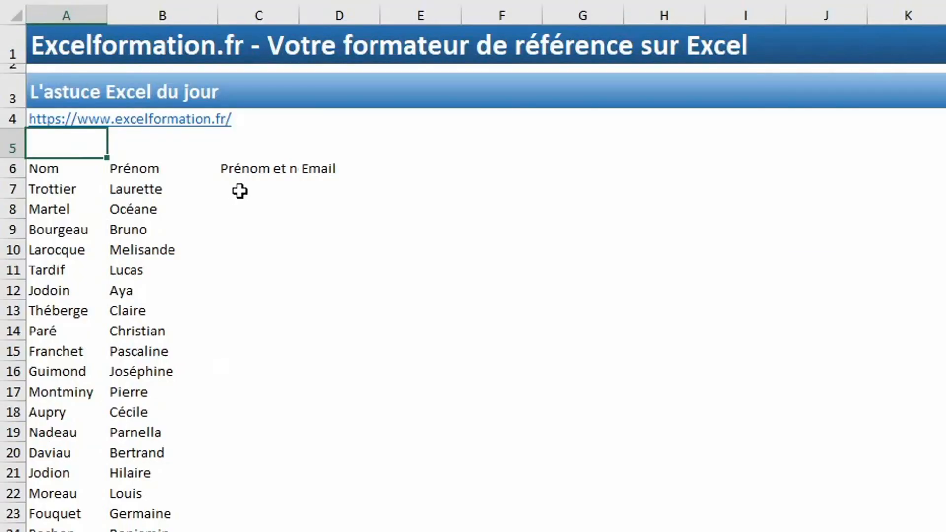
- Autofit column C, enter the first surname-plus-first-name example in C7, and Flash Fill the rest
left_click(240, 190)
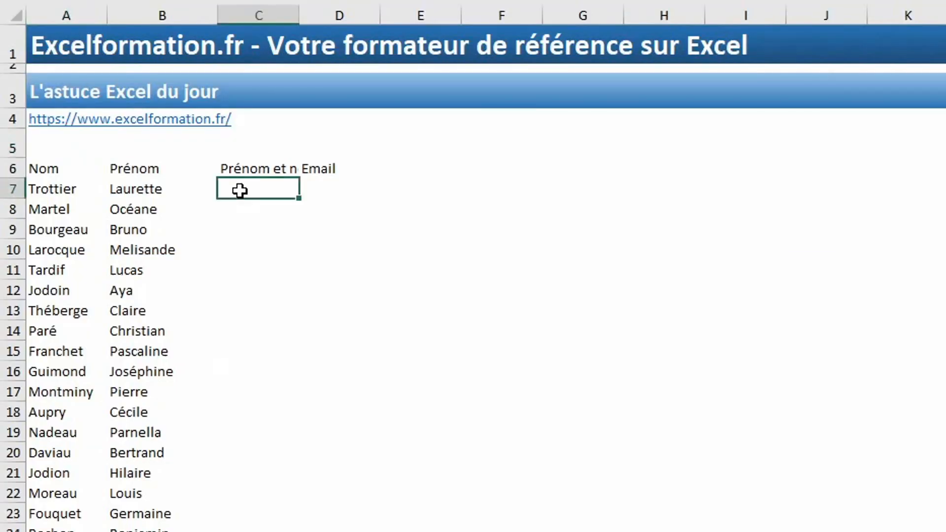
double_click(299, 15)
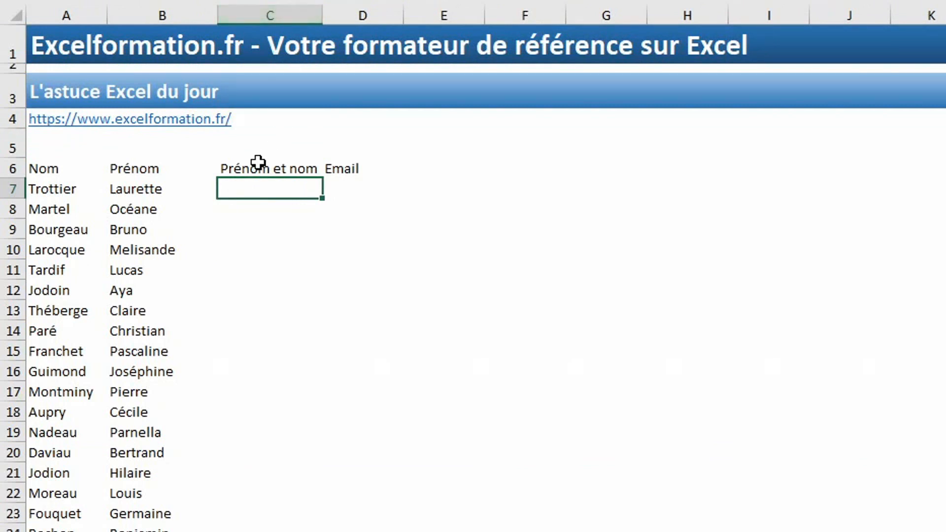
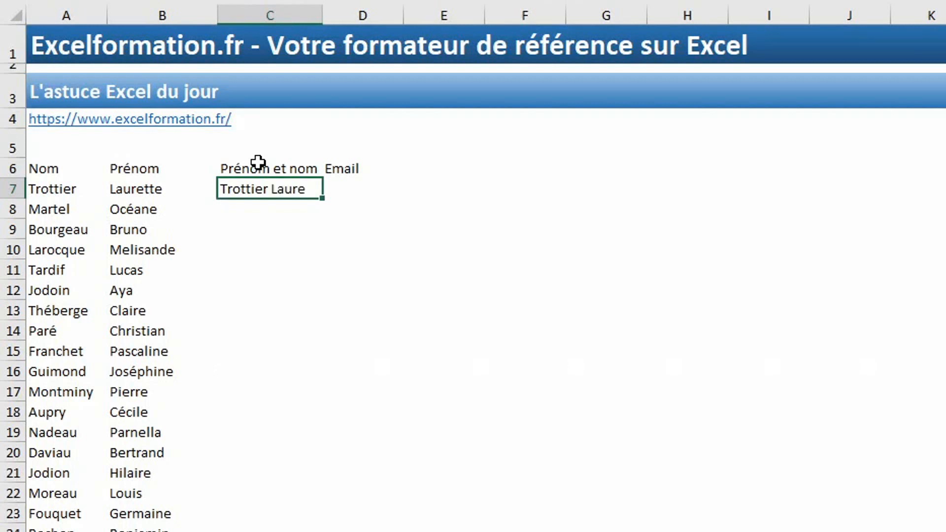
key("Return")
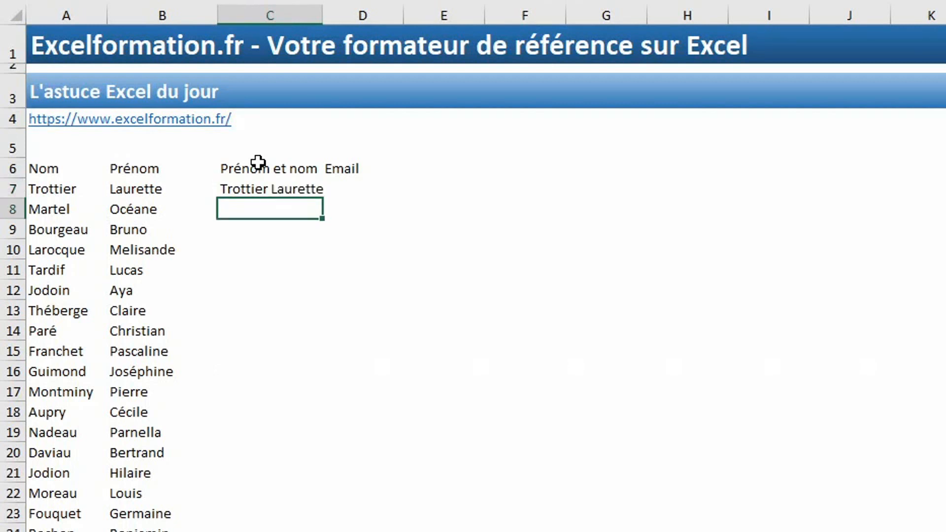
key("ctrl+e")
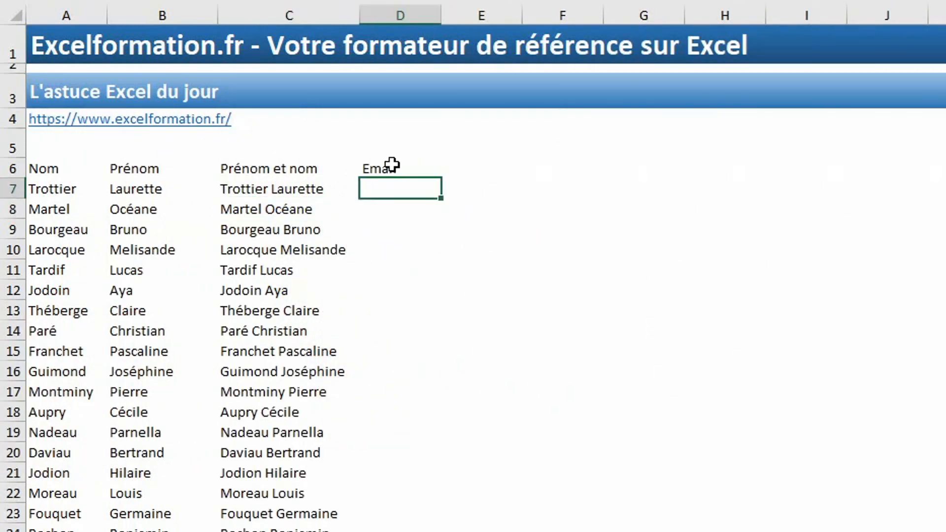
- Enter the first person's e-mail address in D7 and Flash Fill the remaining Email cells
left_click(392, 164)
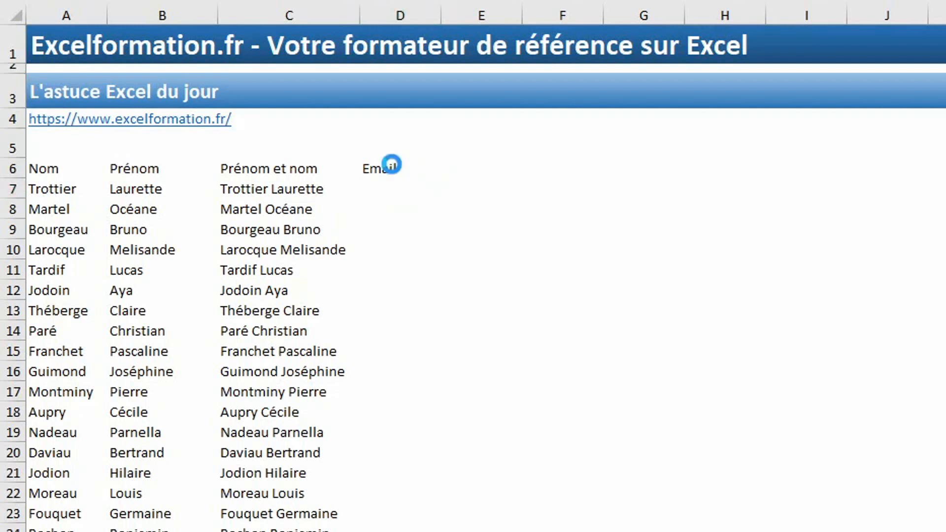
key("Return")
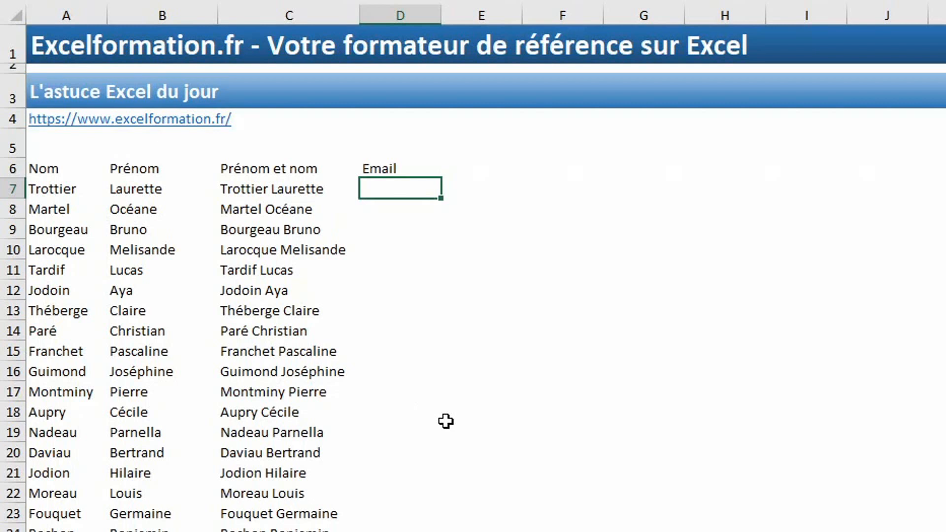
key("F2")
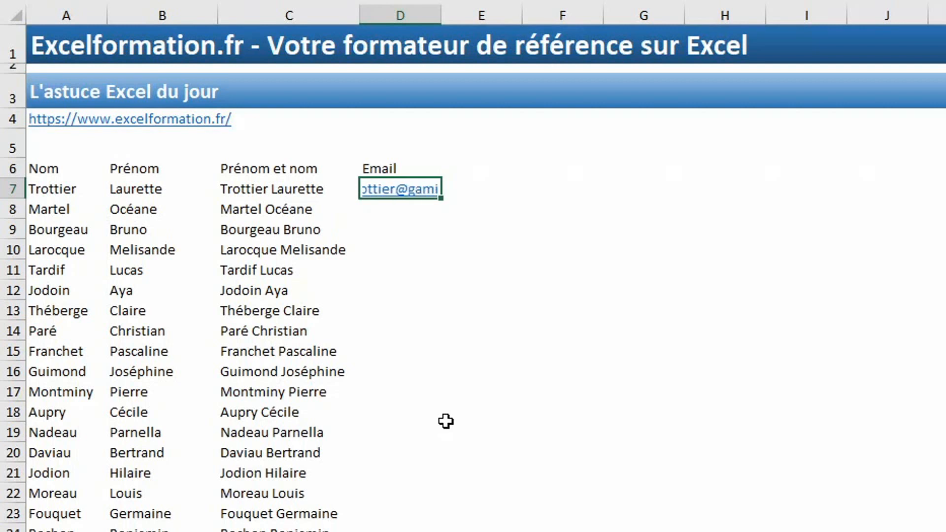
key("Return")
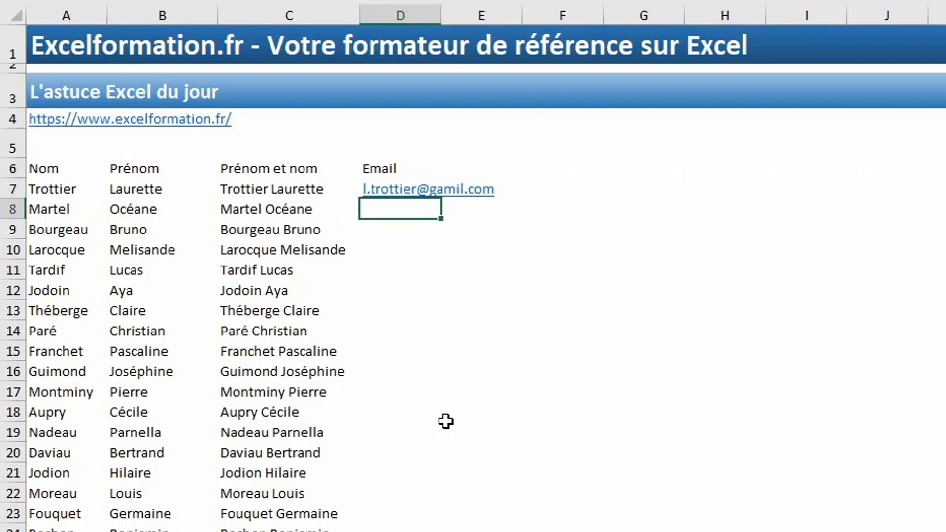
key("ctrl+e")
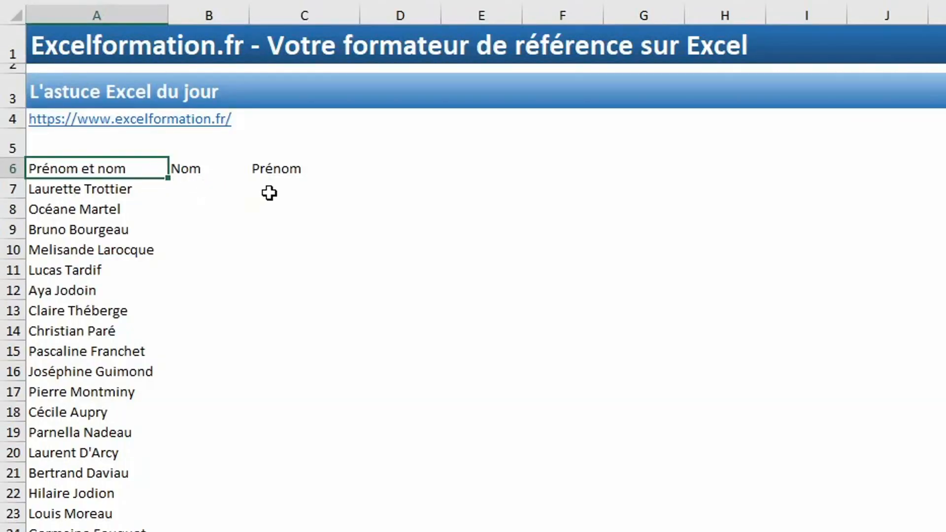
- Type the first surname in B7 and Flash Fill the remaining surnames under Nom
left_click(198, 194)
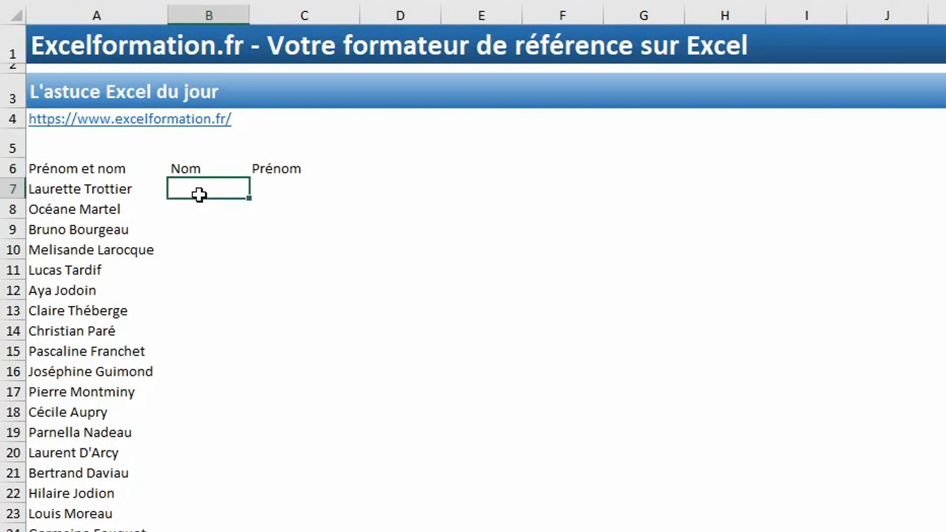
type("Trottier")
key("Return")
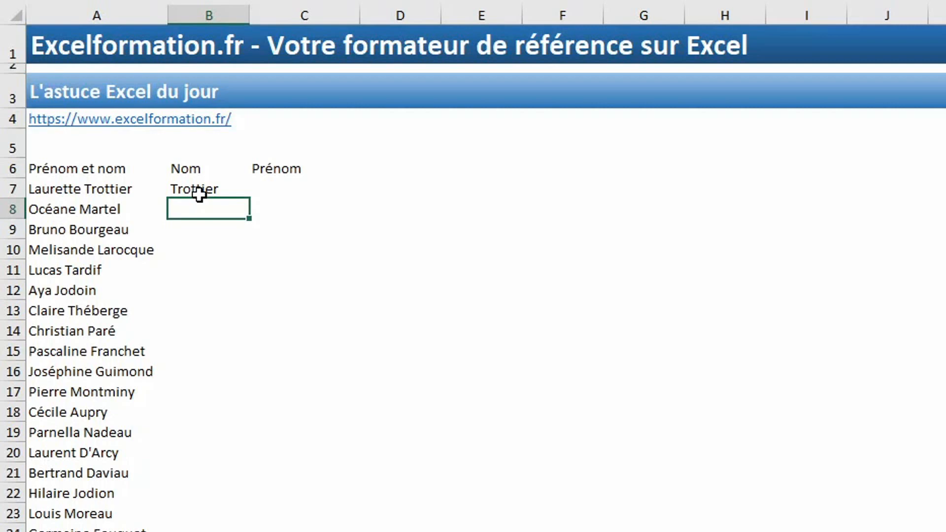
key("ctrl+e")
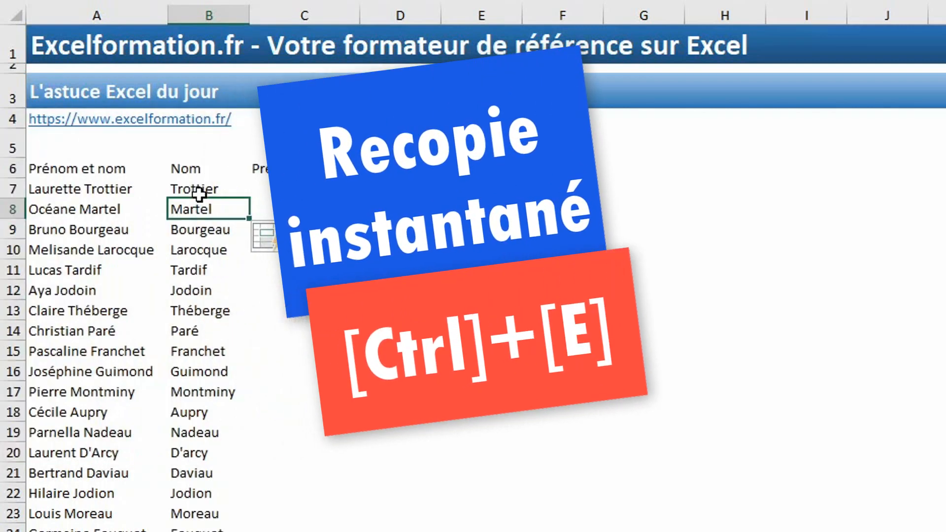
- Type the first first name in C7 and Flash Fill the remaining first names under Prénom
left_click(268, 190)
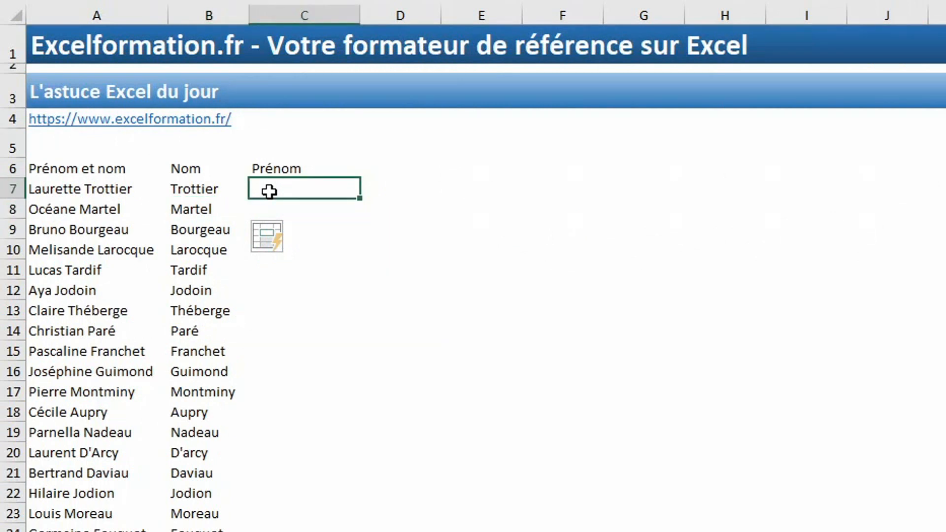
type("Laurette")
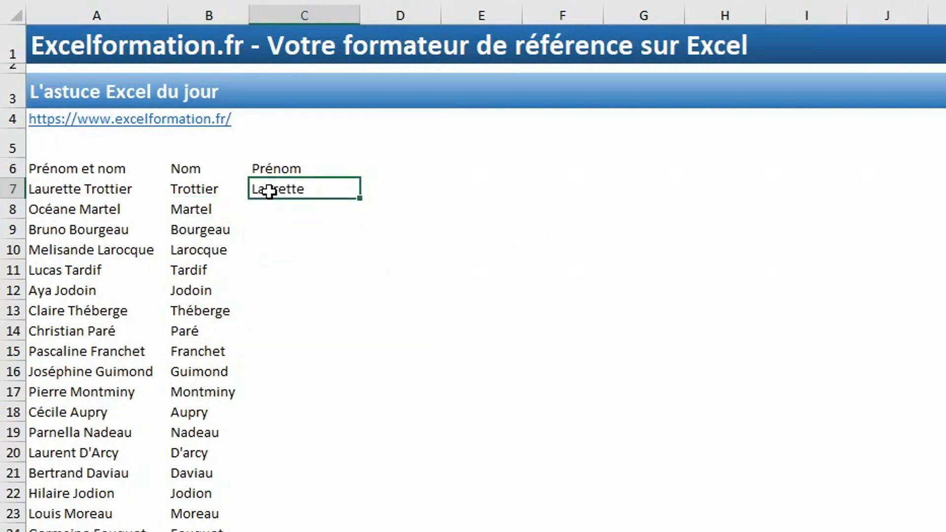
key("Return")
key("ctrl+e")
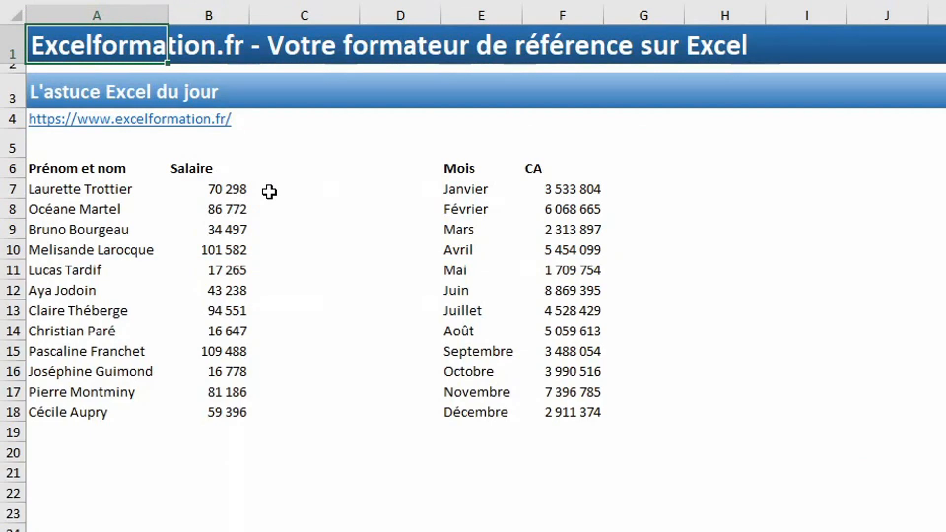
- Give the Salaire cells B7:B18 the custom number format 0 "k€"
left_click_drag(238, 192, 235, 404)
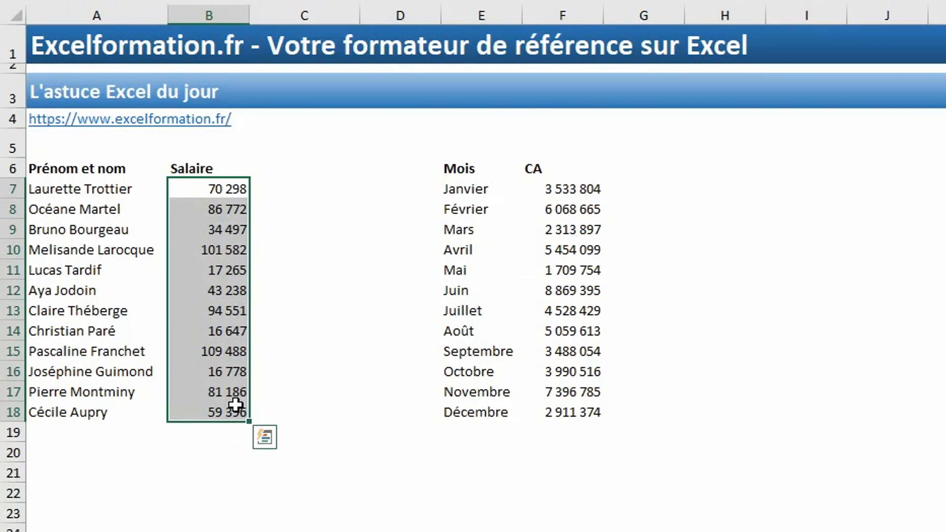
right_click(193, 310)
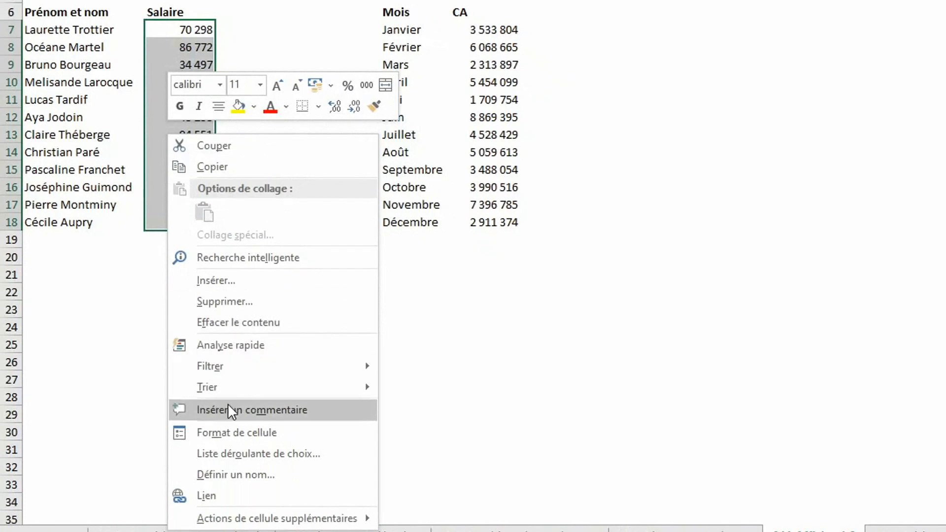
left_click(229, 434)
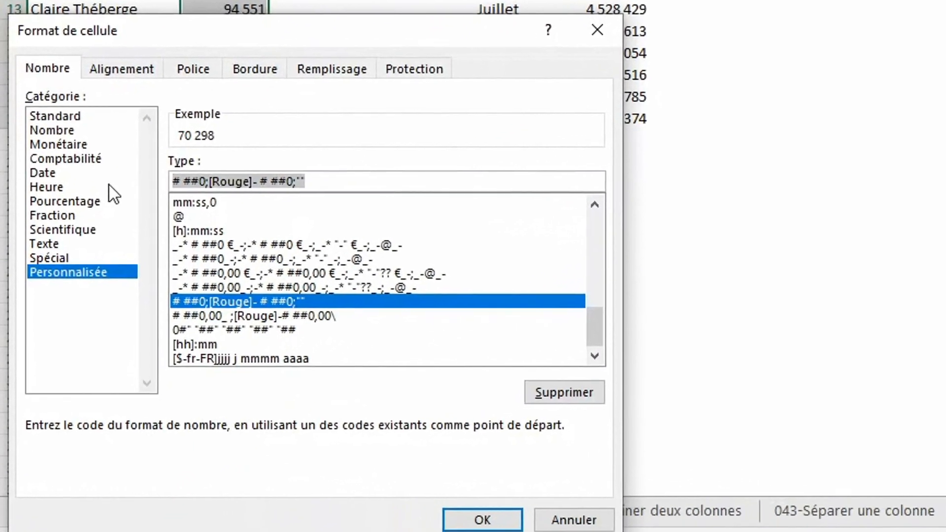
type("0")
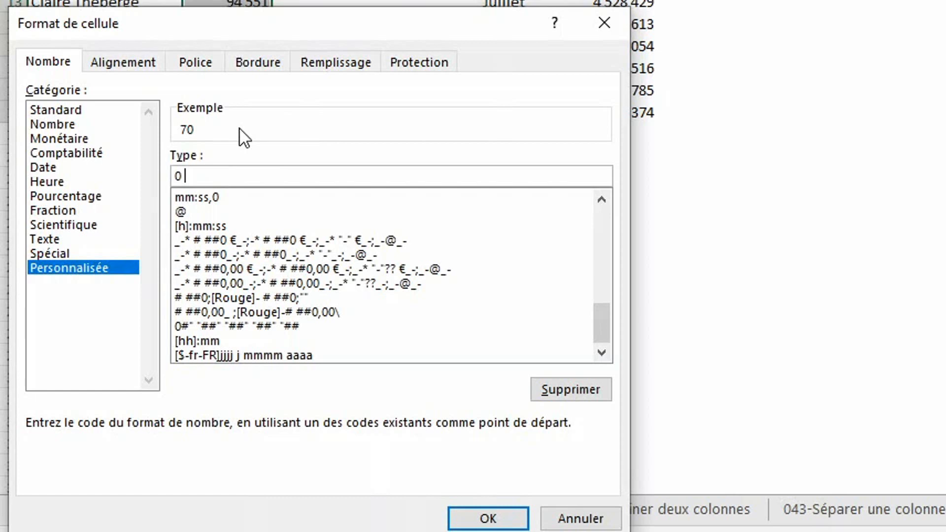
type("\"k€\"")
left_click(477, 519)
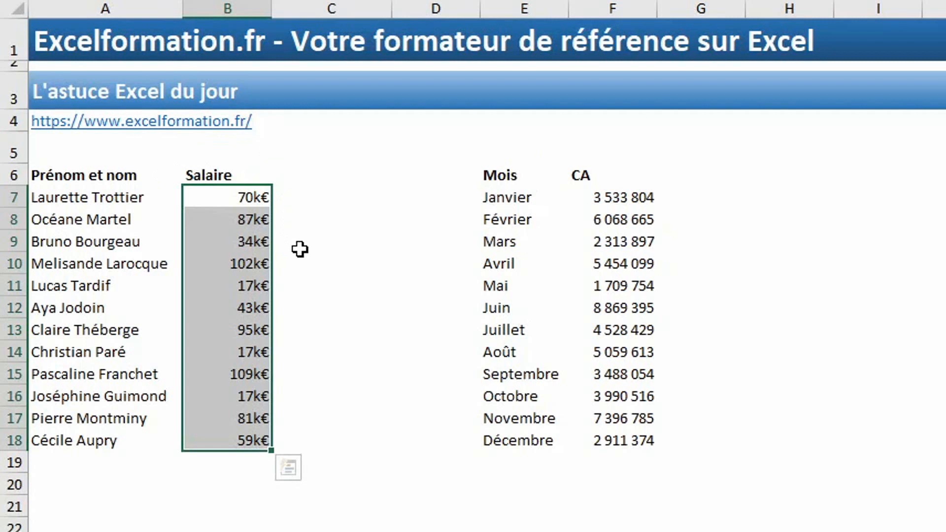
left_click_drag(624, 203, 635, 436)
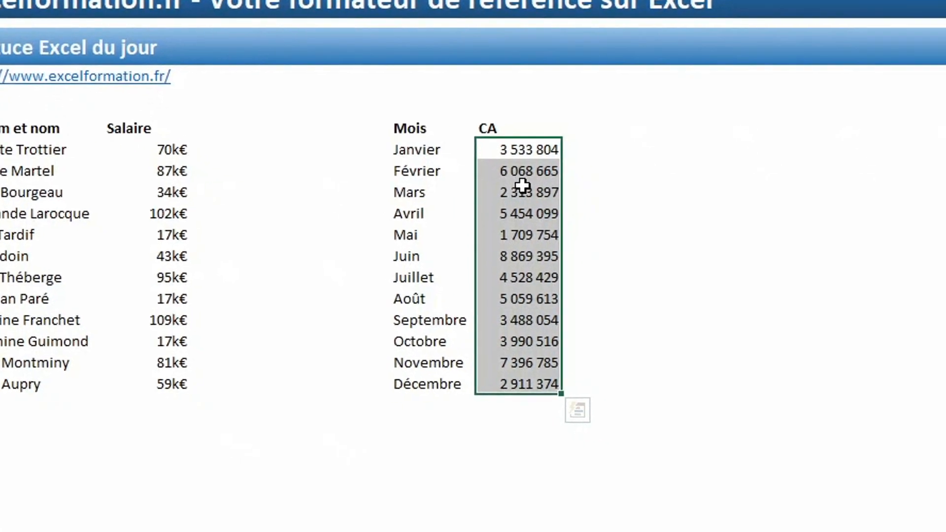
- Replace the CA cells' format code with 0 "M€" to show values in millions
right_click(619, 237)
left_click(362, 419)
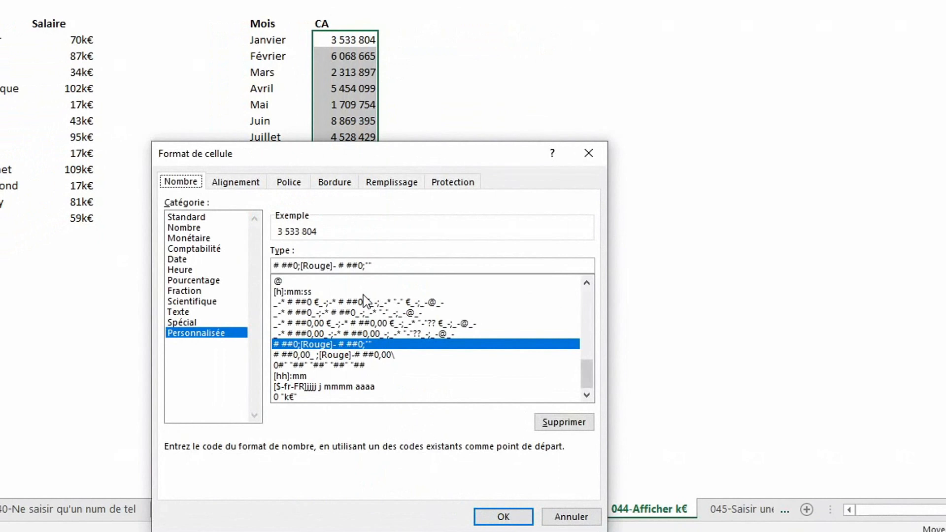
left_click_drag(372, 266, 250, 270)
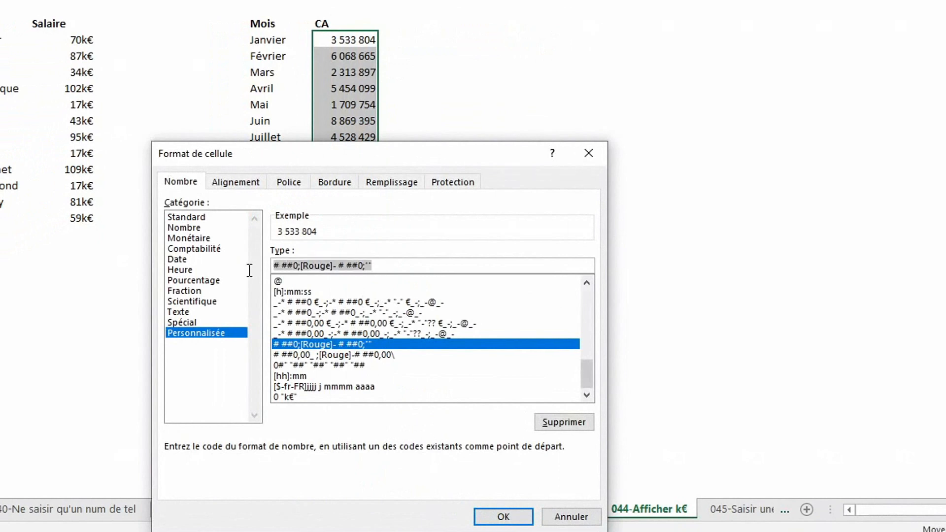
type("0 ")
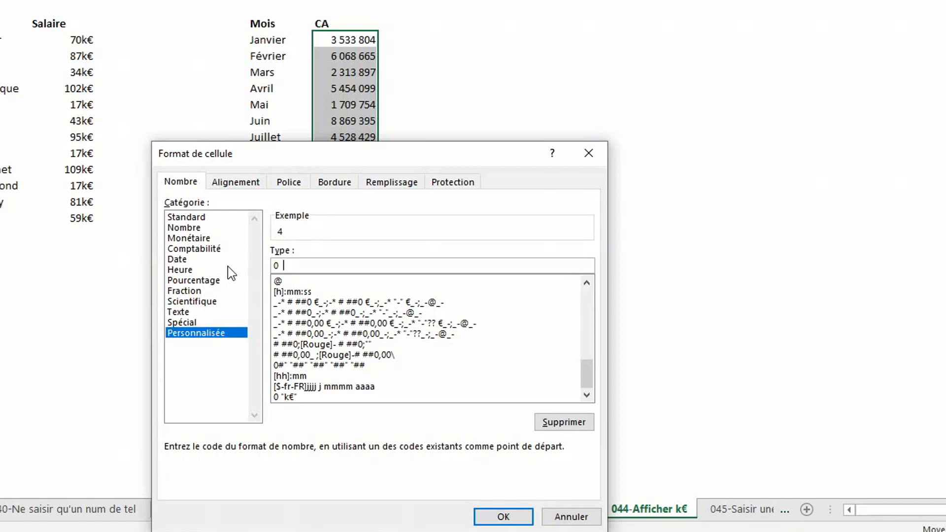
type(" \"M€\"")
key("Return")
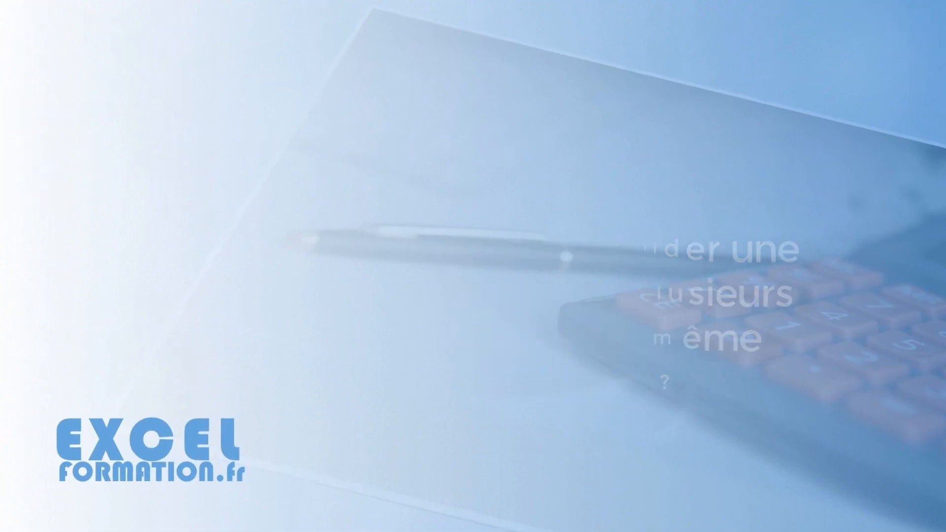
left_click_drag(120, 108, 148, 529)
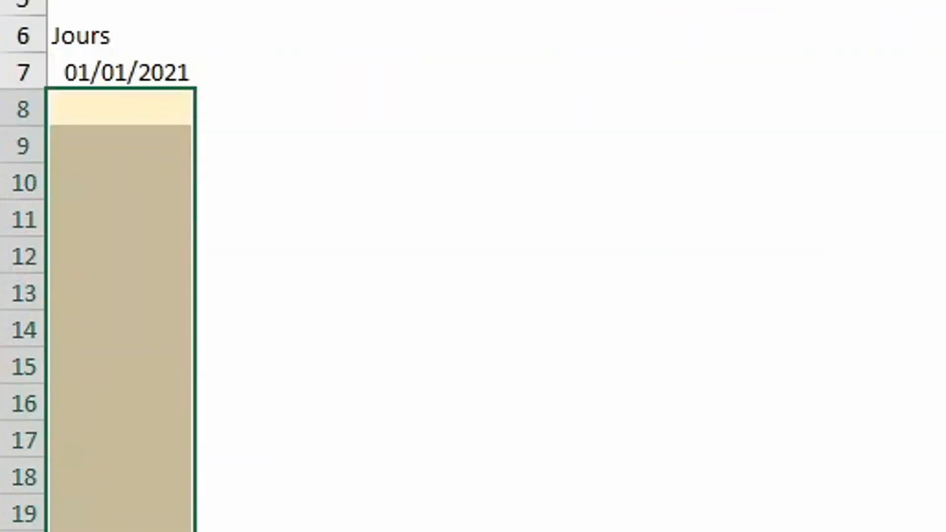
- Fill A8:A29 at once with =FIN.MOIS(A7;1) to list successive month-end dates
type("=fin")
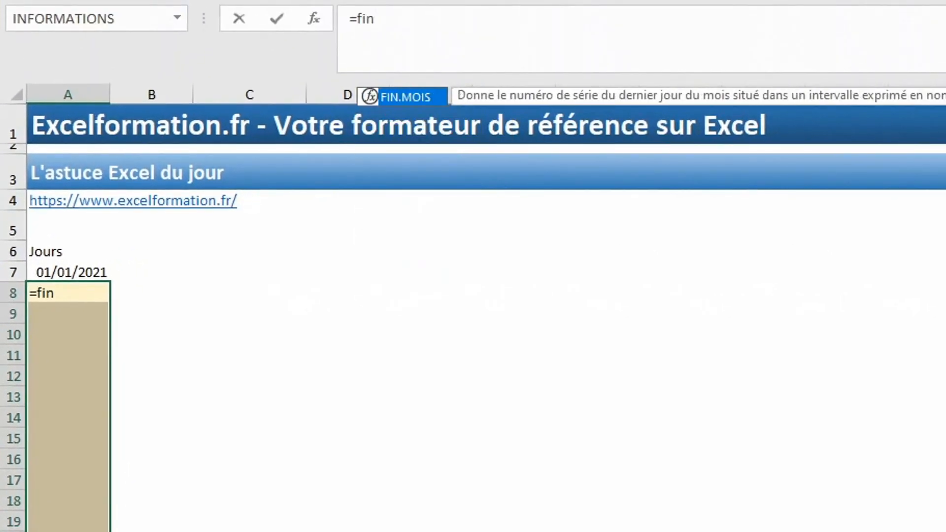
key("Tab")
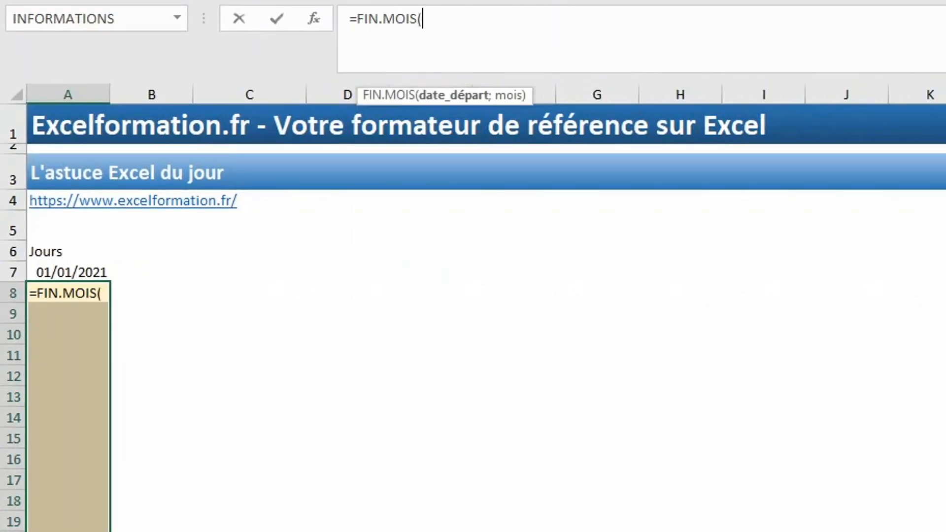
left_click(79, 271)
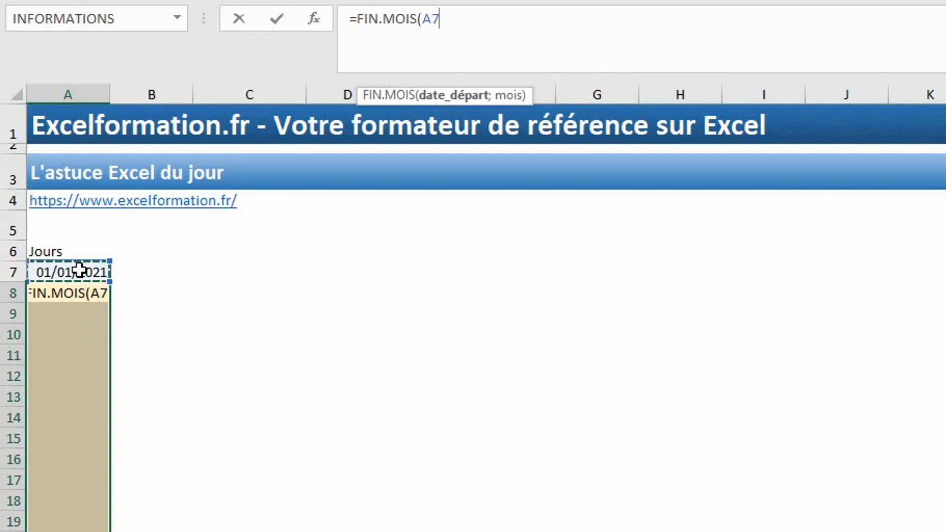
type(";")
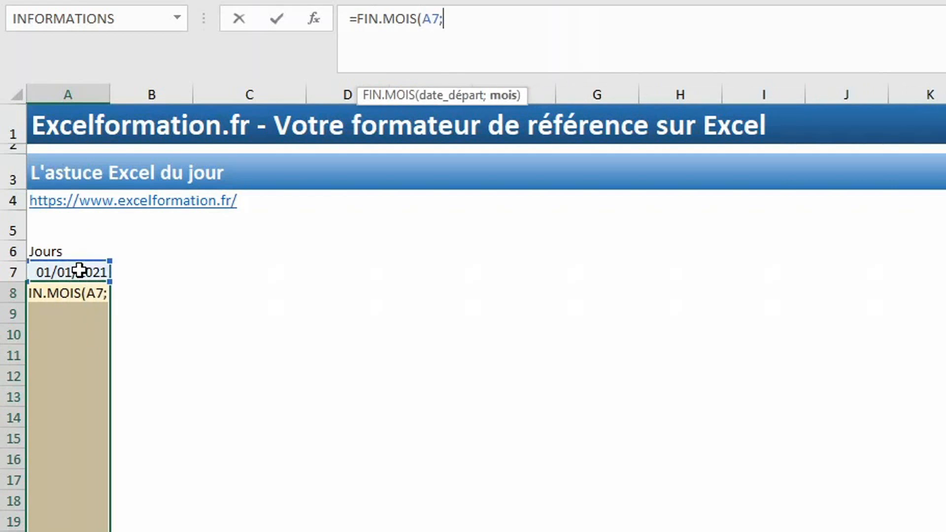
type("1)")
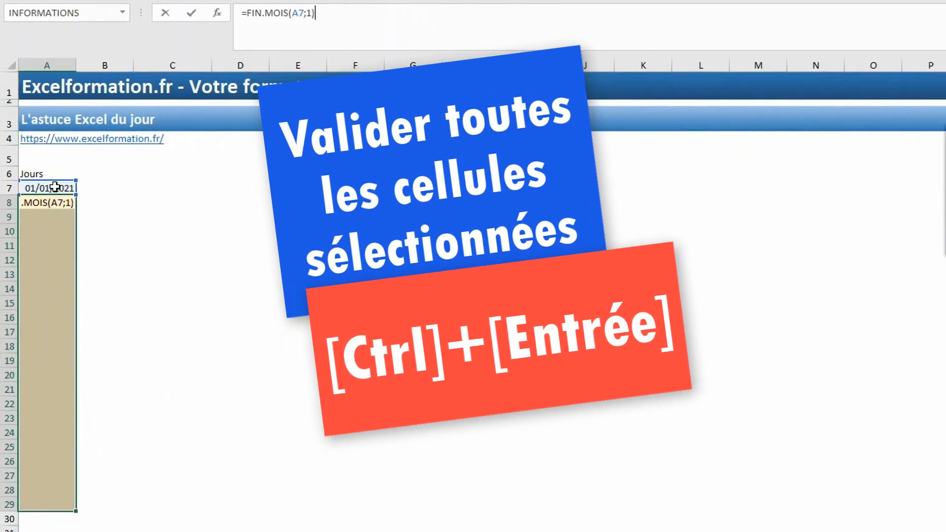
key("ctrl+Return")
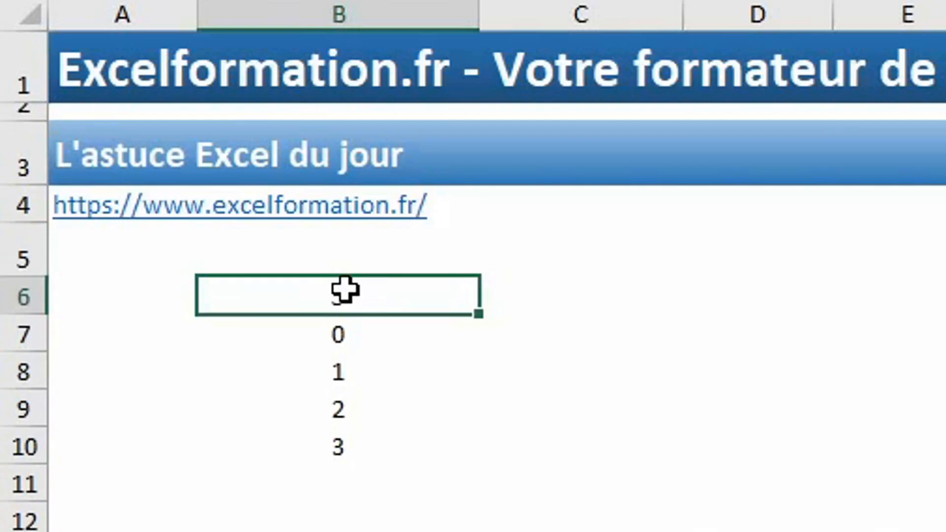
- Apply the custom format 0" points" to the numbers in B6:B10
left_click_drag(345, 289, 350, 439)
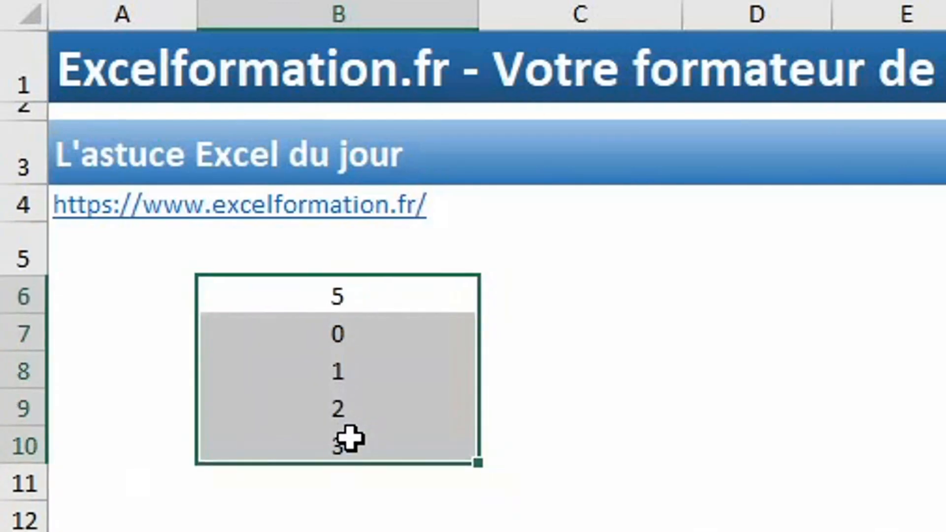
right_click(348, 437)
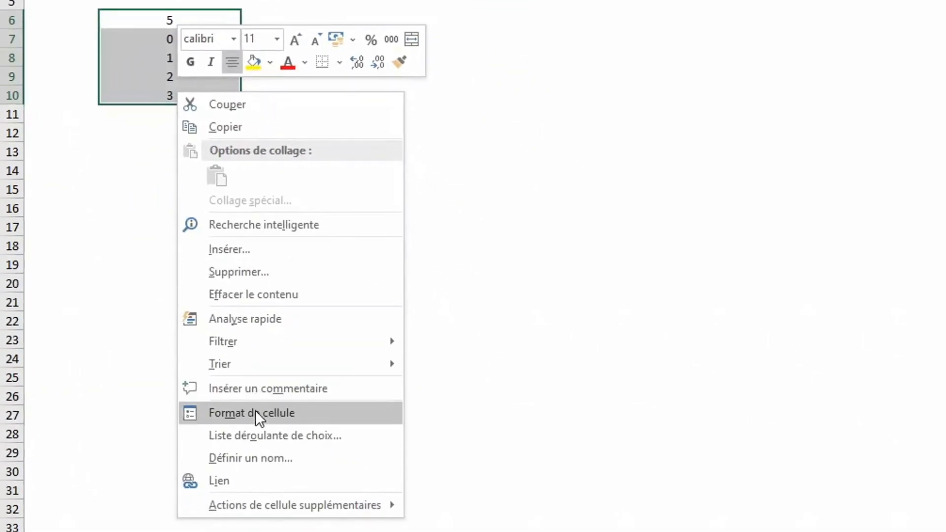
left_click(255, 413)
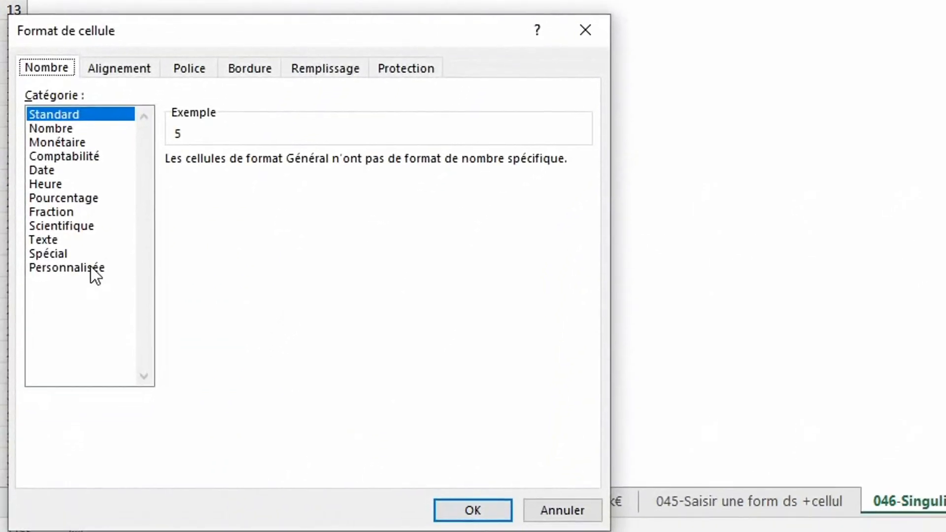
left_click(91, 267)
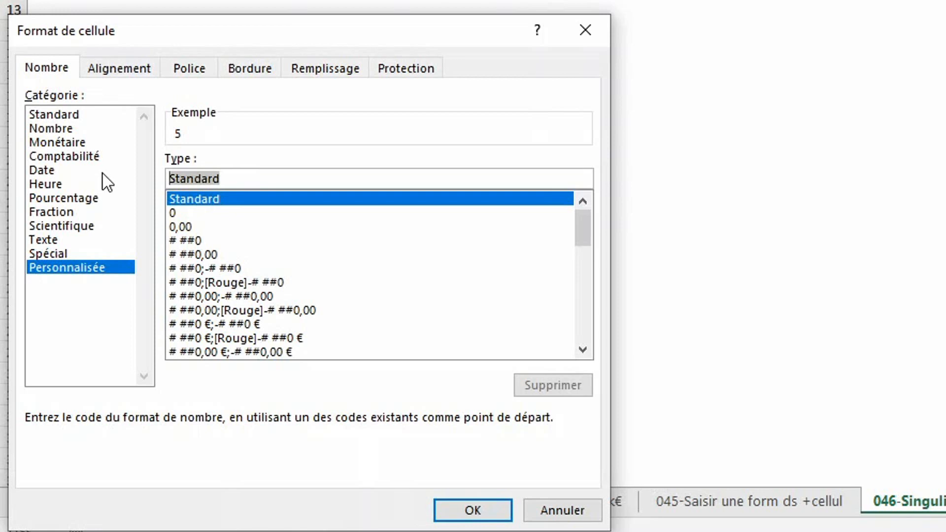
type("0\" ")
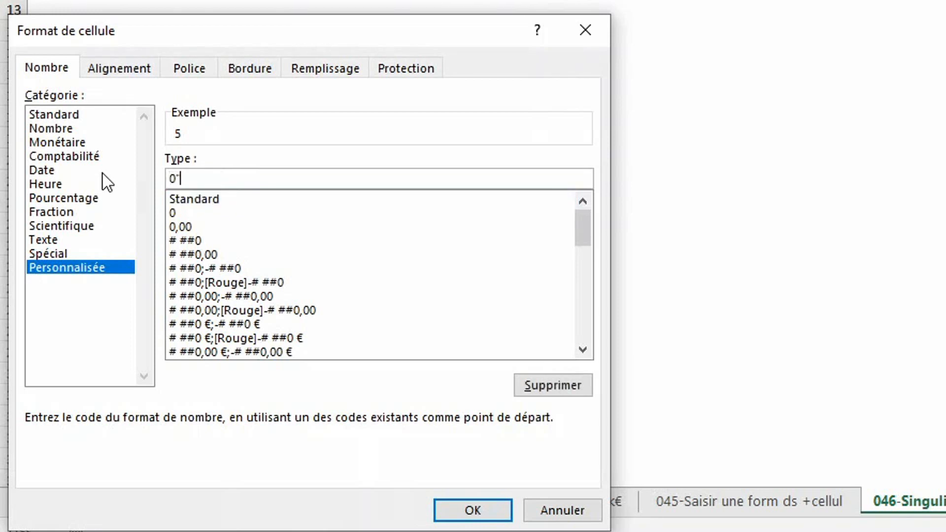
type("points\"")
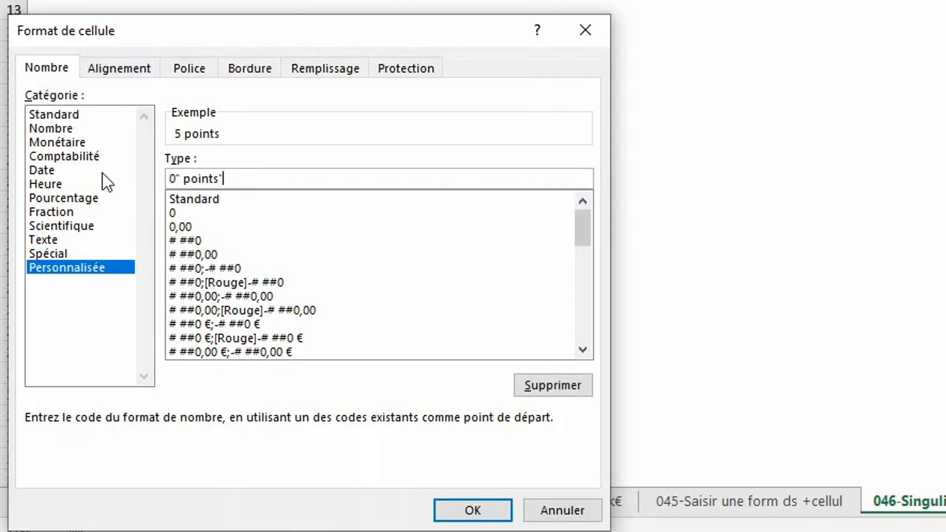
key("Return")
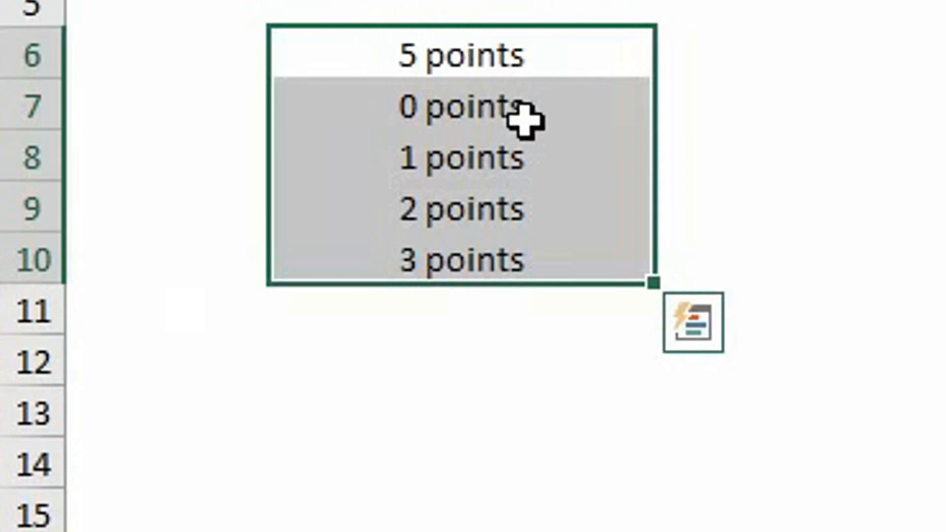
- Change the custom format code to [<=1]0" point";0" points" for singular and plural
right_click(564, 164)
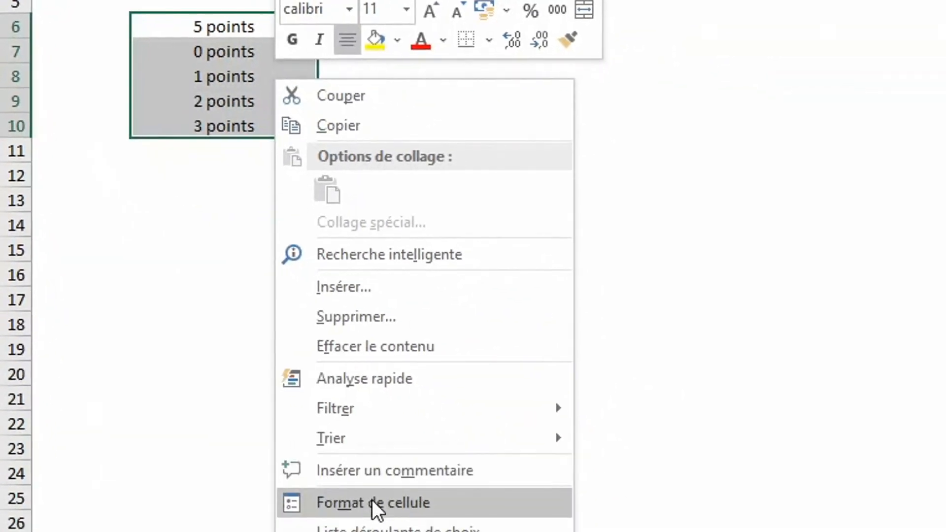
left_click(372, 499)
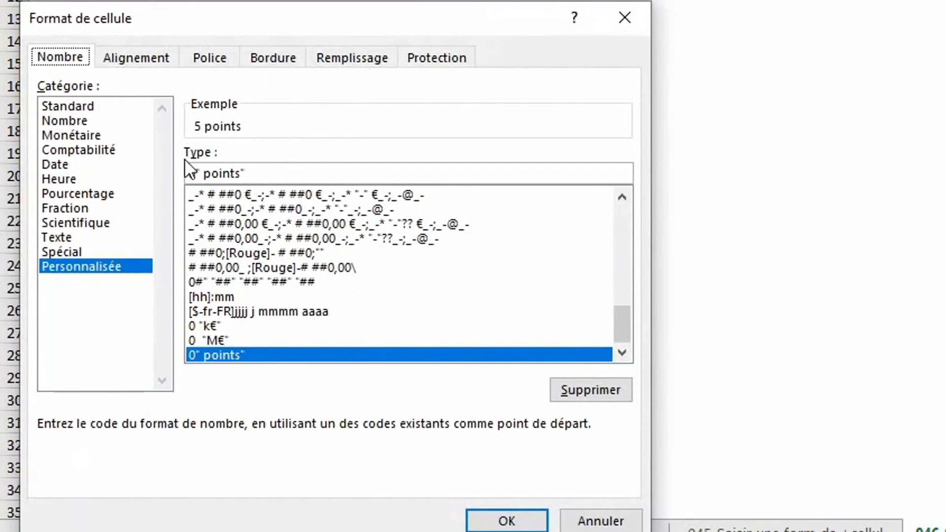
left_click(193, 174)
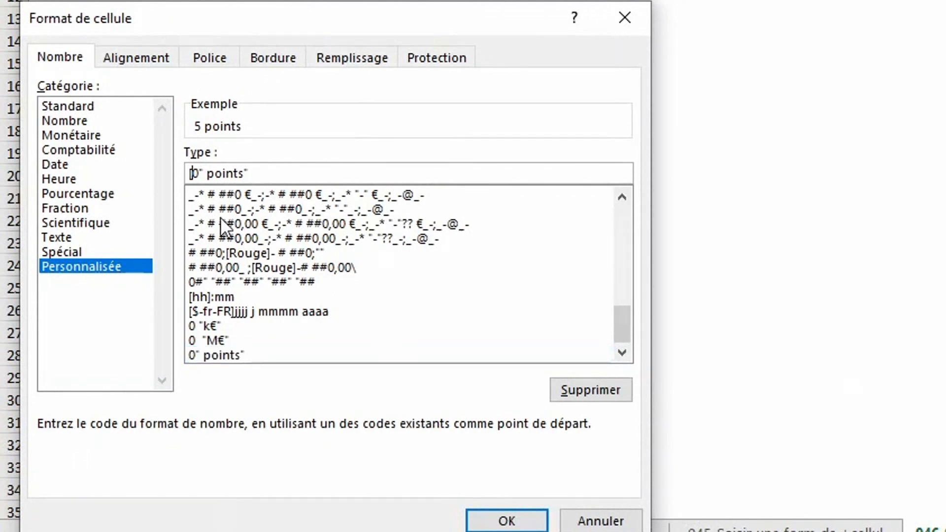
type("[<=")
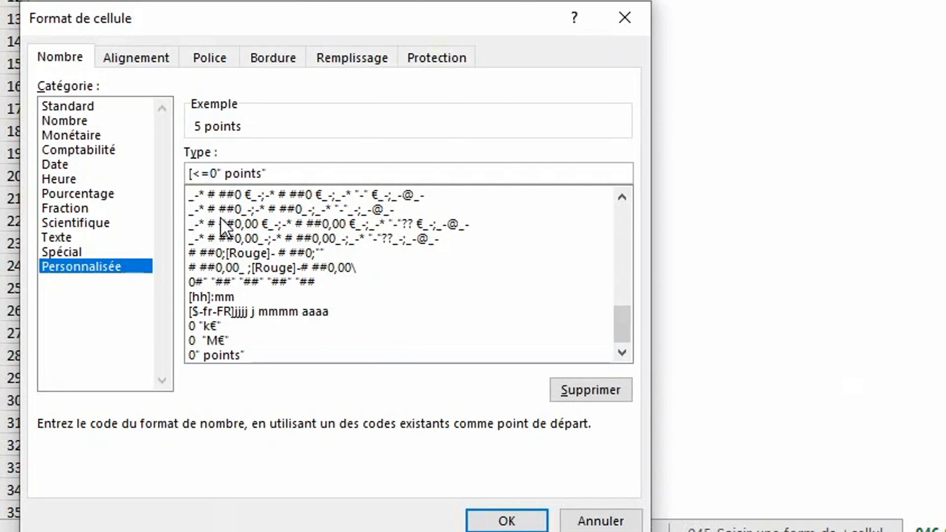
type("1")
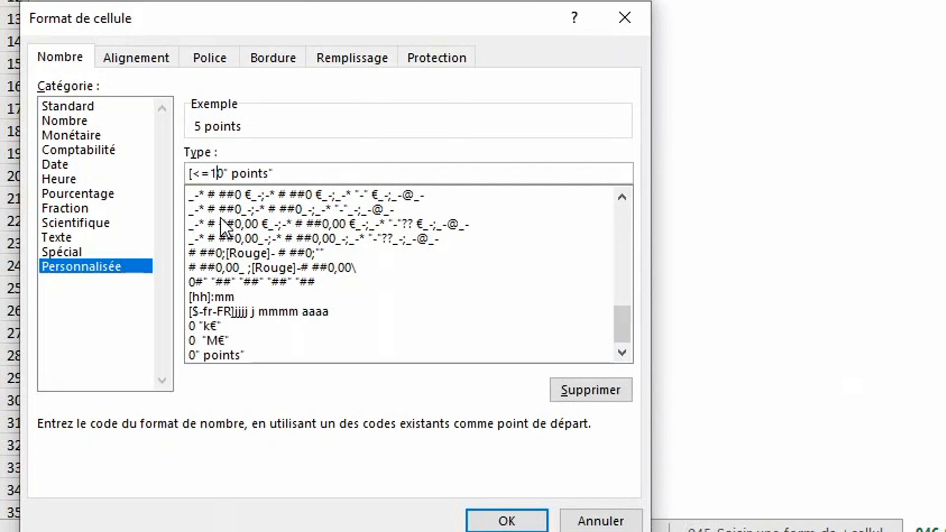
type("]")
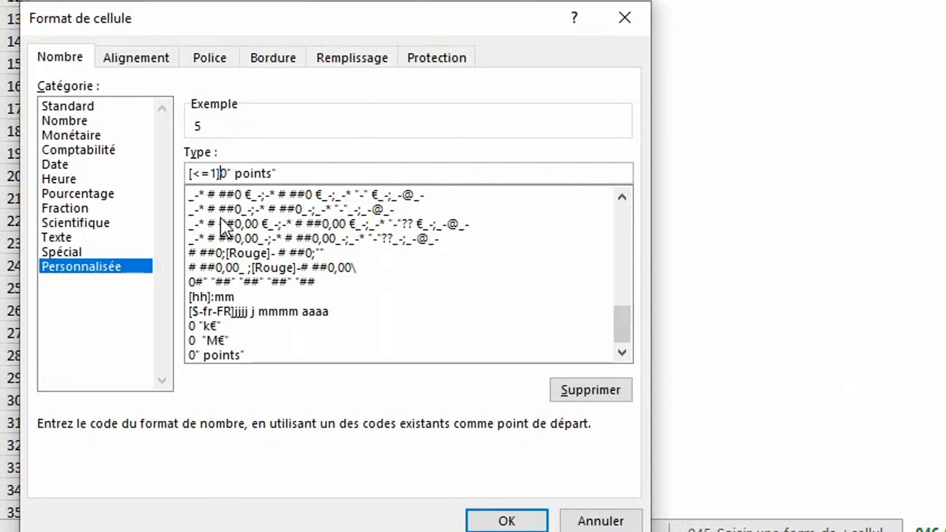
left_click(272, 173)
key("BackSpace")
type(";0\" points\"")
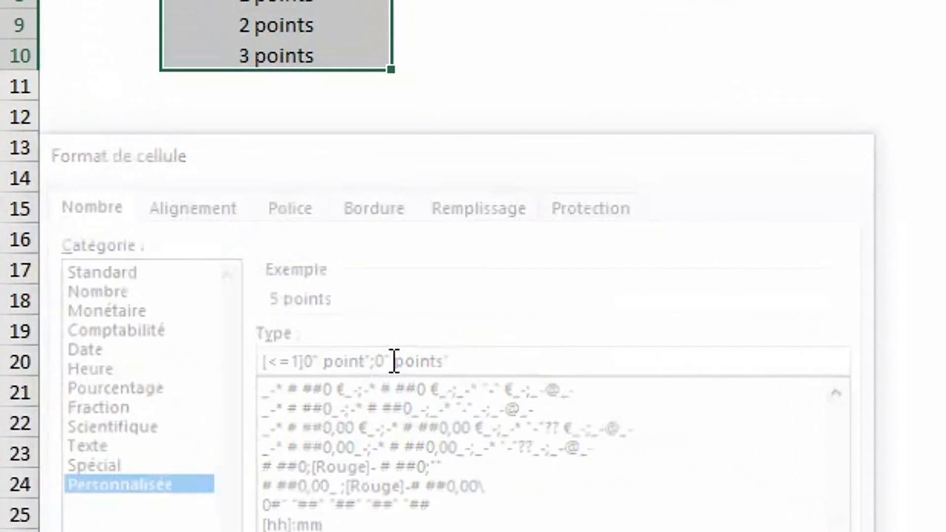
key("Return")
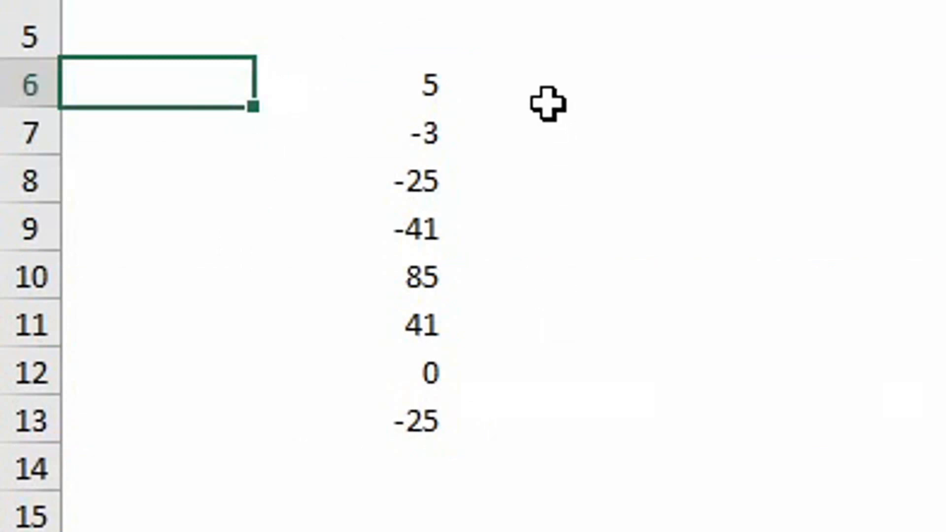
- Enter -1 in a spare row 7 cell and copy it
left_click(913, 113)
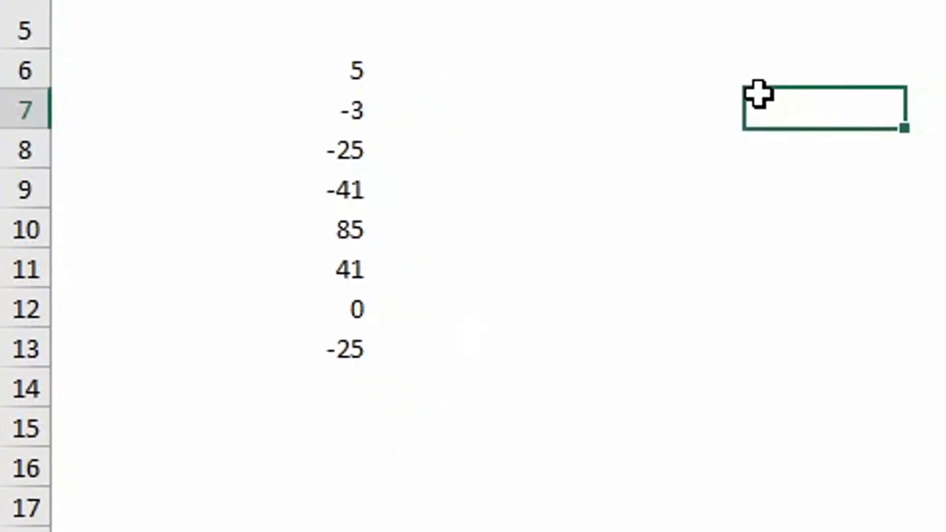
type("-1")
key("Return")
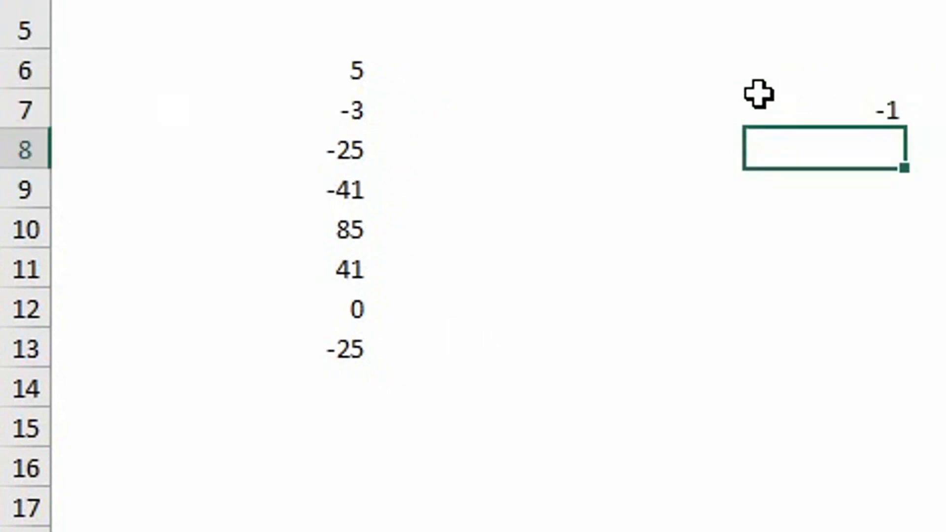
left_click(786, 100)
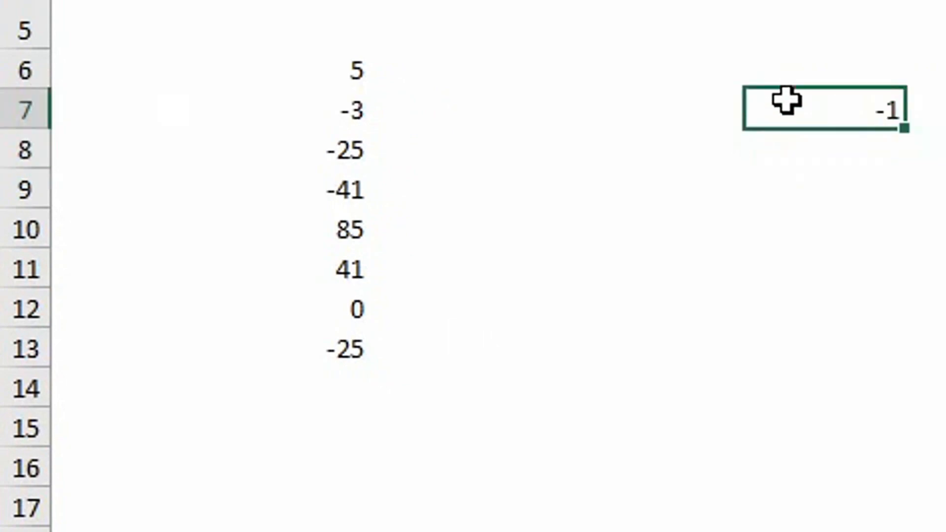
key("ctrl+c")
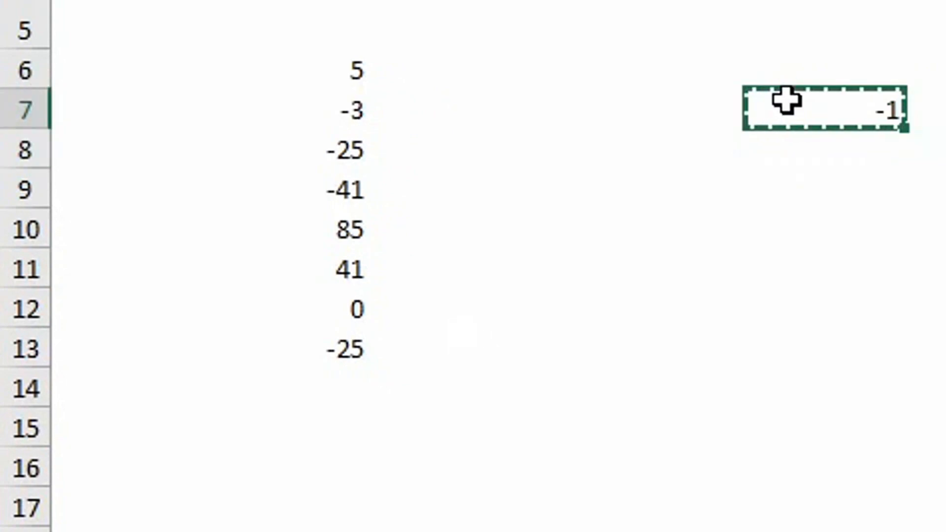
- Paste special with Multiplication onto B6:B13 to invert the numbers' signs
left_click_drag(335, 74, 327, 345)
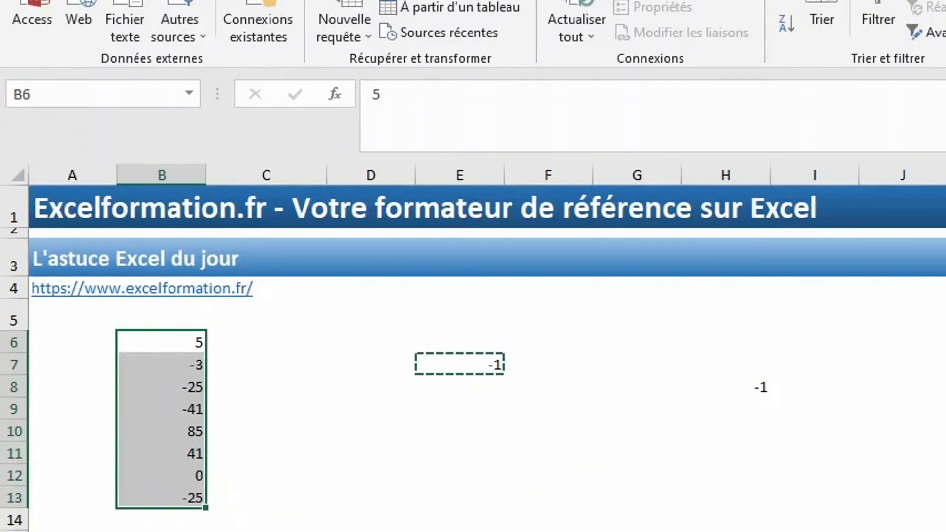
left_click(101, 22)
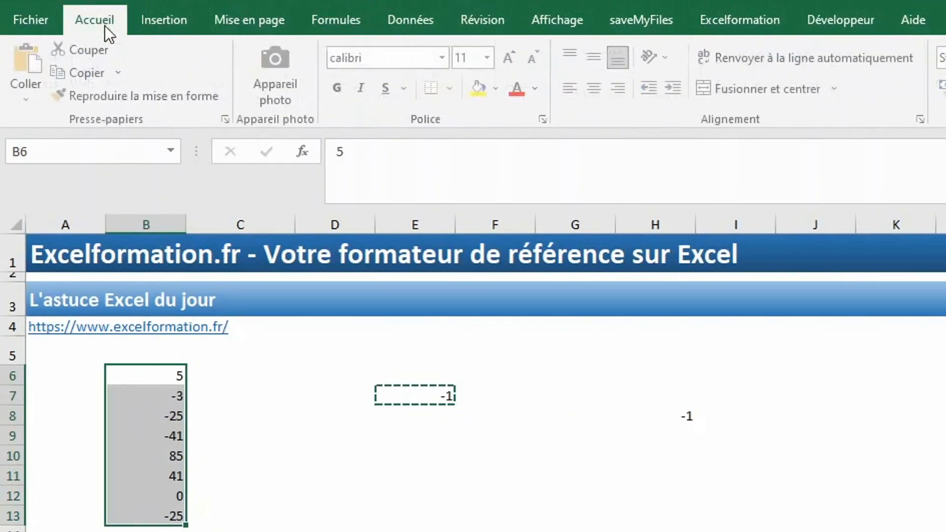
left_click(29, 100)
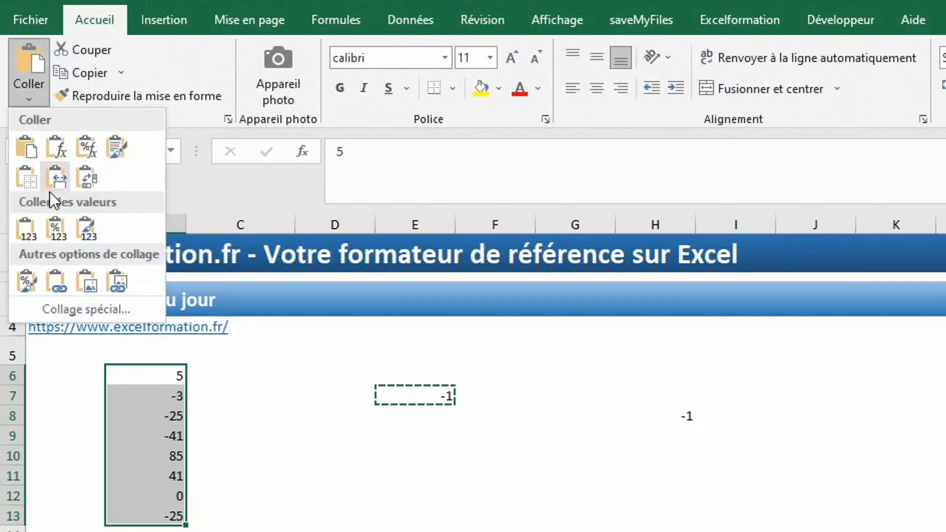
left_click(73, 305)
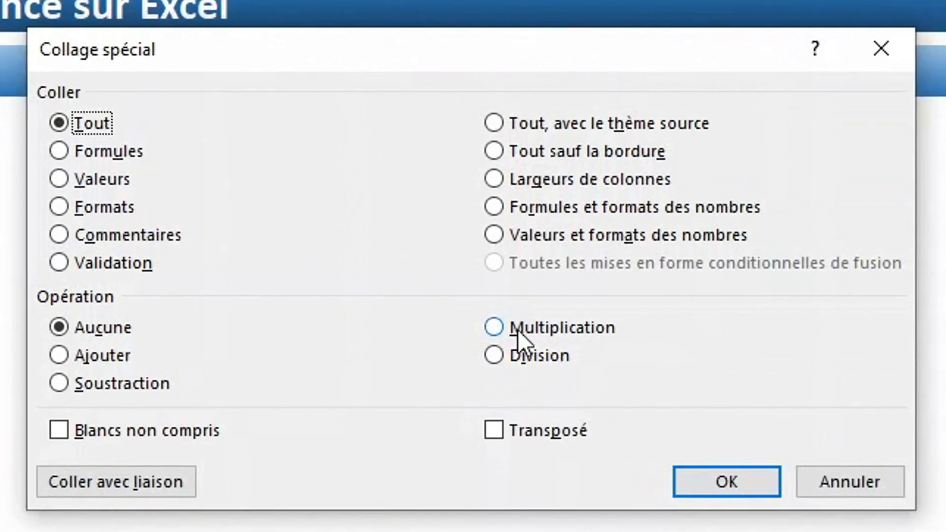
left_click(936, 481)
left_click(518, 331)
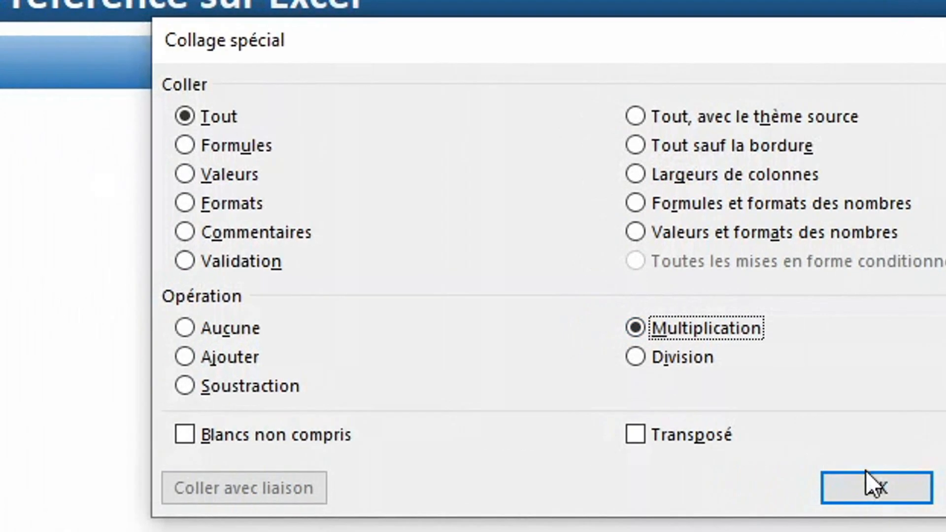
left_click(726, 481)
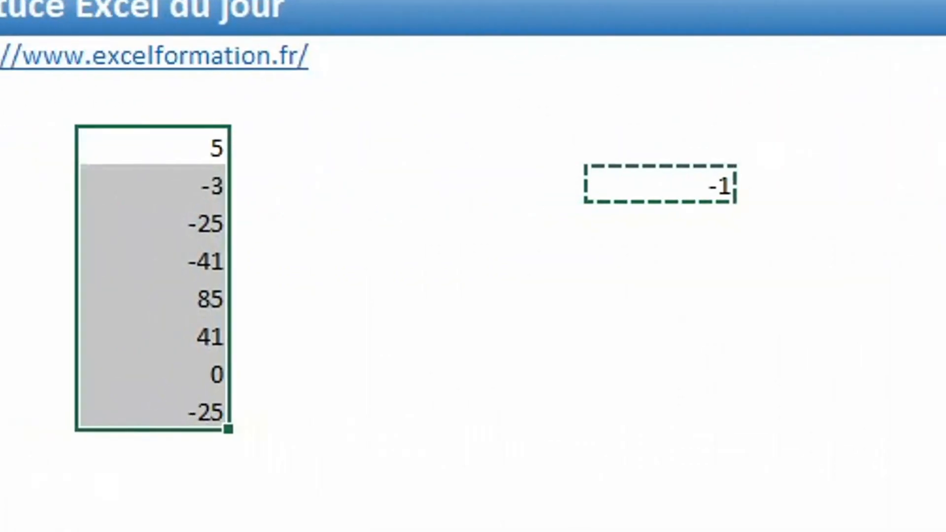
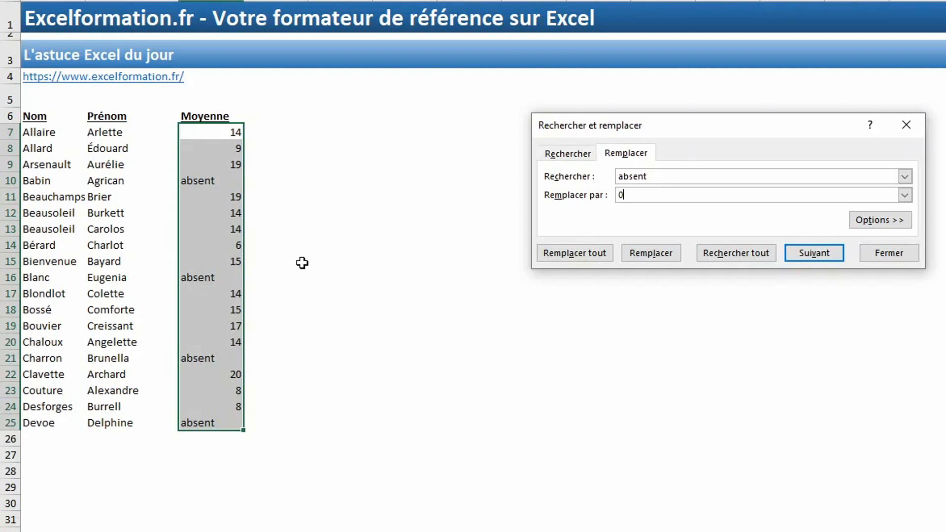
- Replace all four absent marks in the Moyenne column with 0 using Remplacer tout
left_click(588, 259)
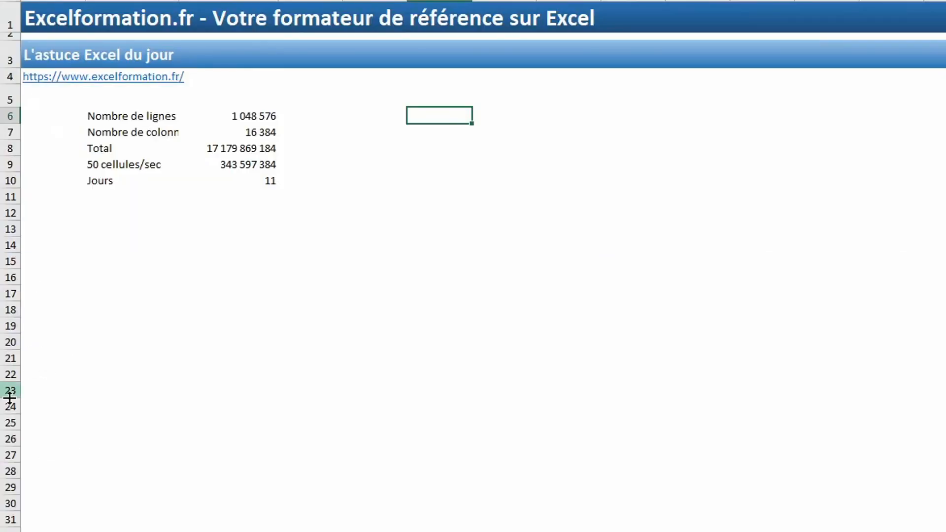
left_click(44, 302)
key("ctrl+Down")
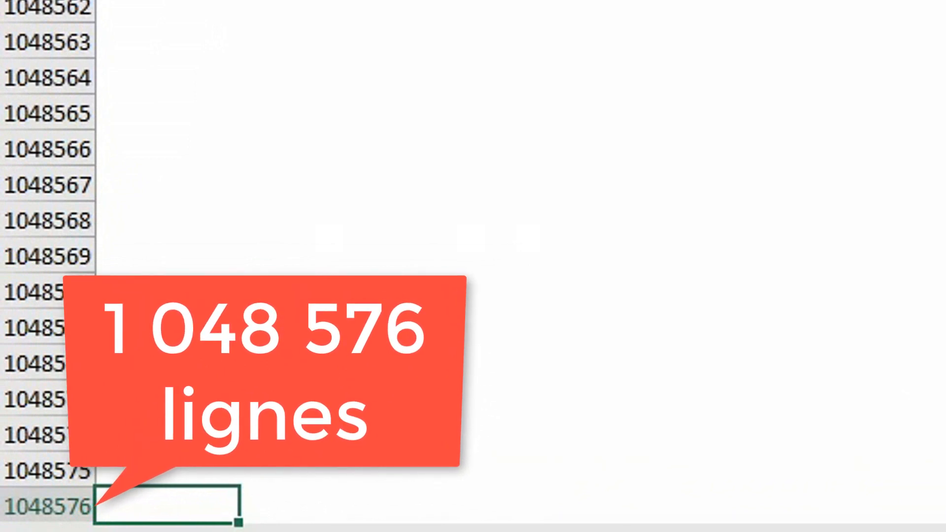
key("ctrl+Right")
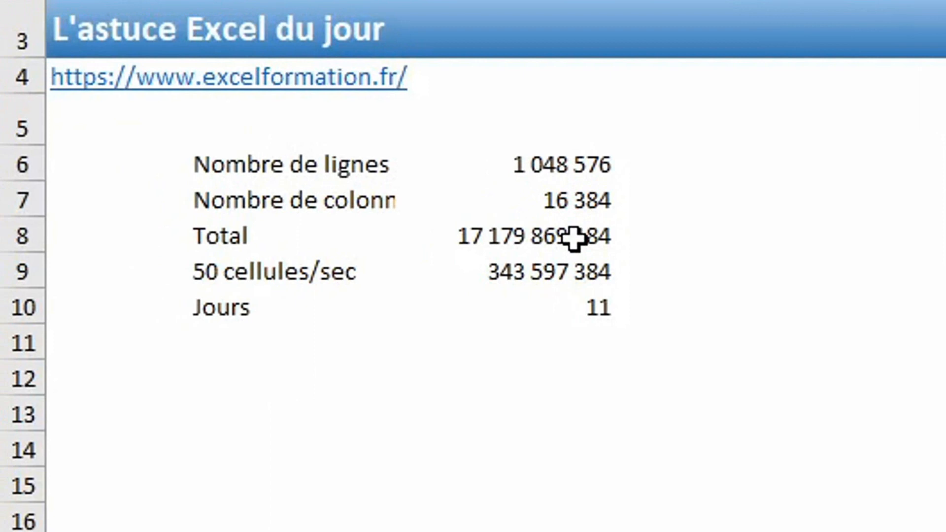
left_click(574, 238)
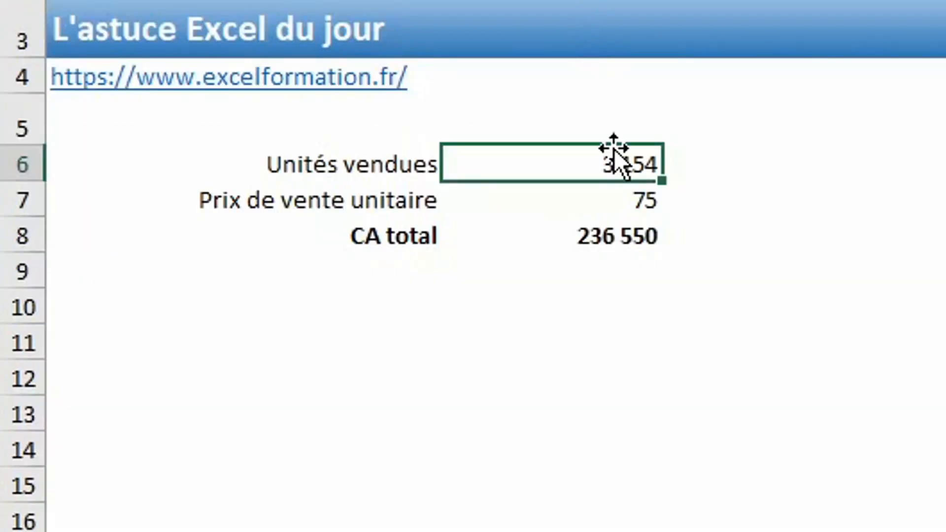
- Append +("Montant du CA annuel"=FAUX) to the =C6*C7 formula in C8
left_click(638, 236)
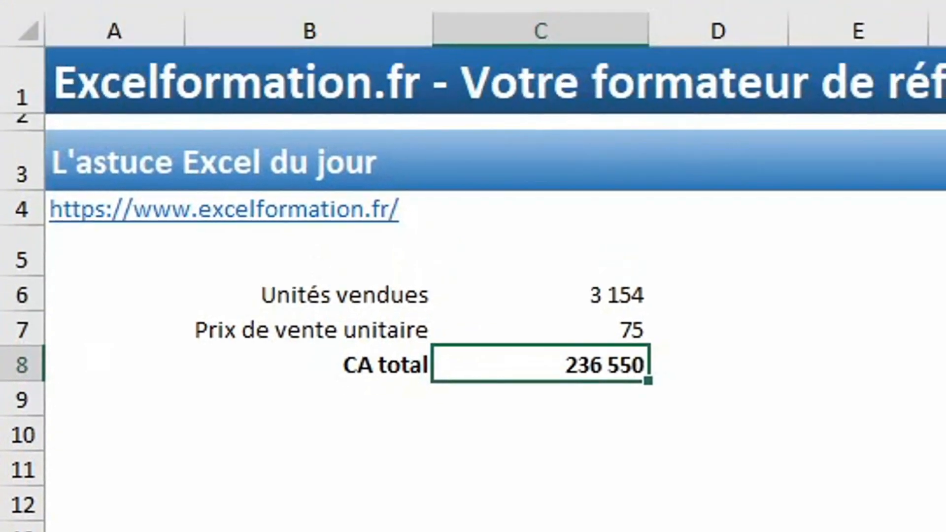
left_click(725, 99)
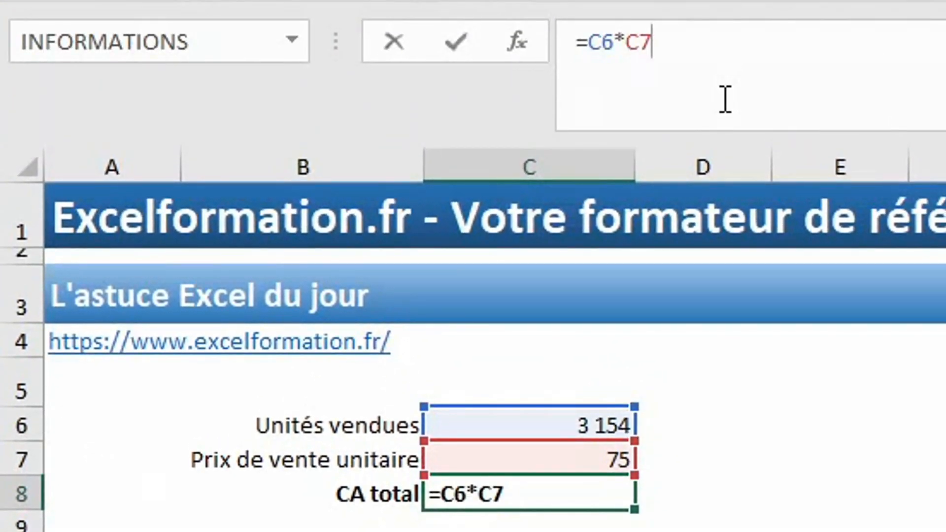
type("+(\"Mont")
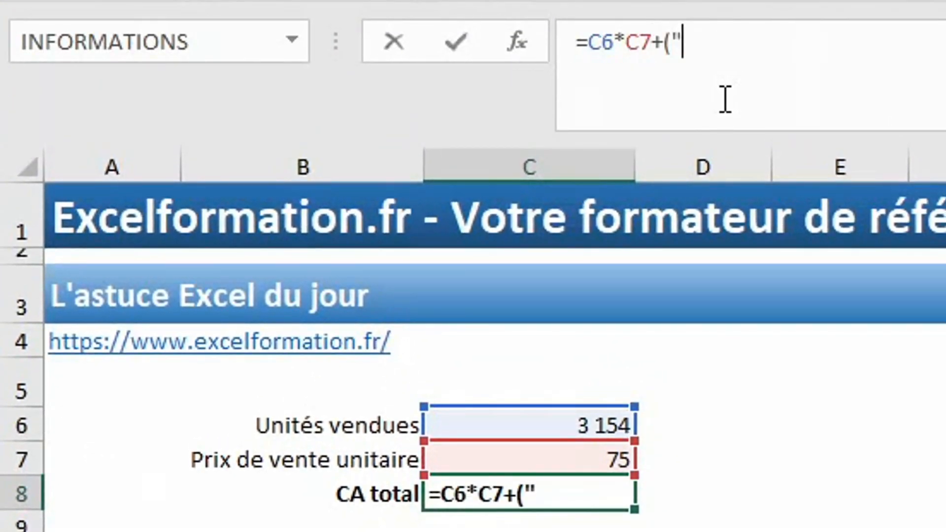
type("ant ")
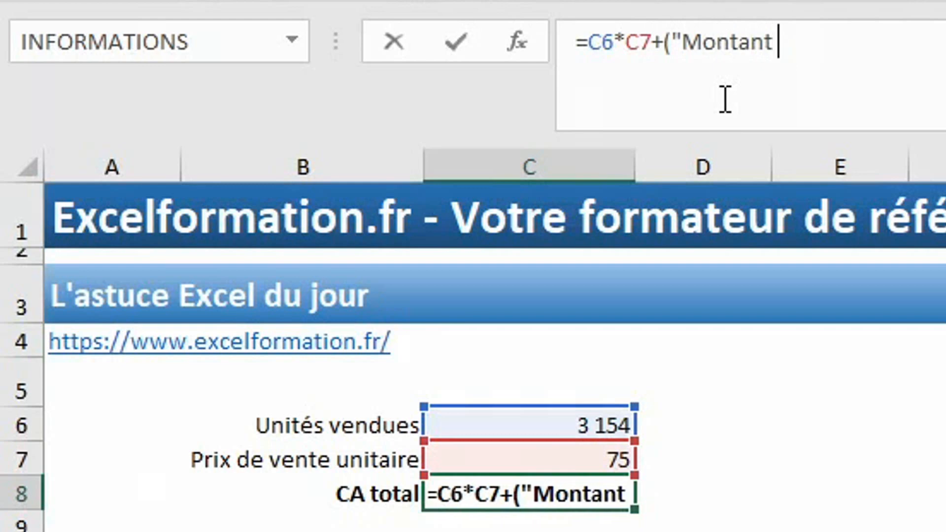
type("du CA annuel")
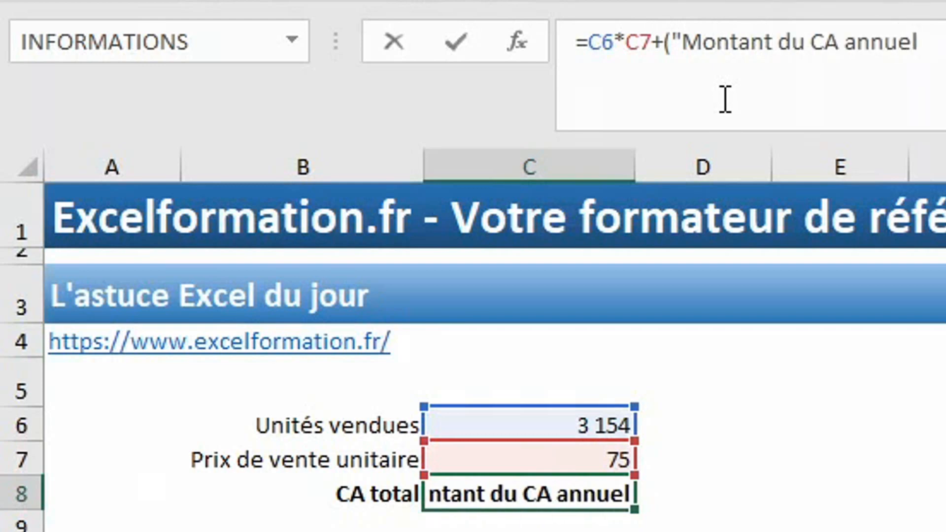
type("\"")
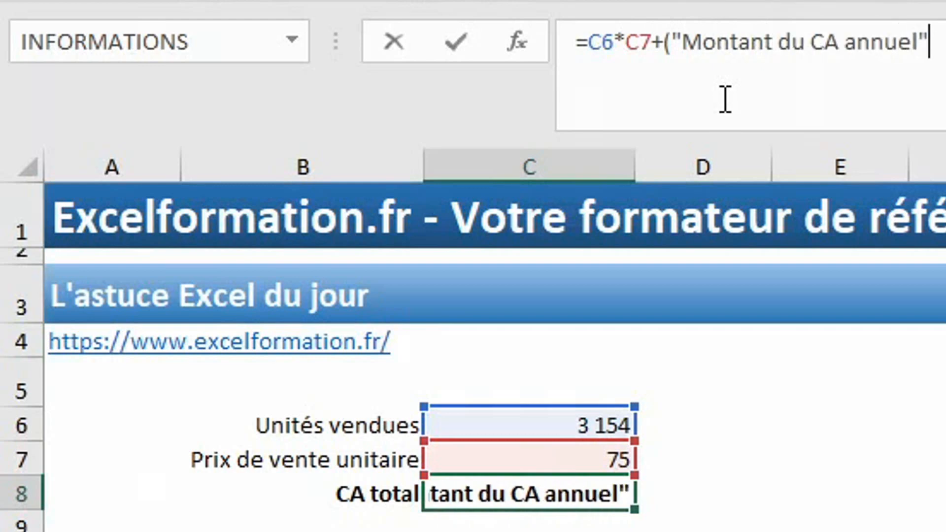
type("=FAUX)")
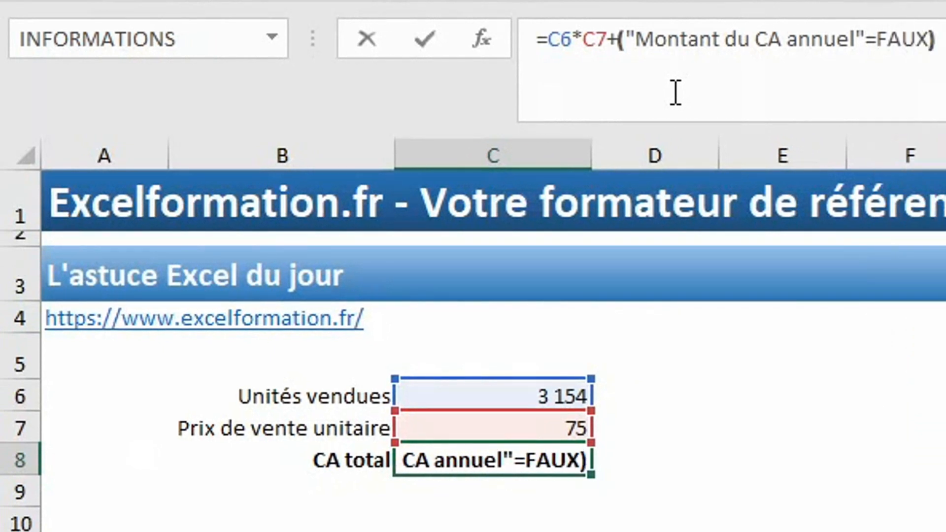
key("Return")
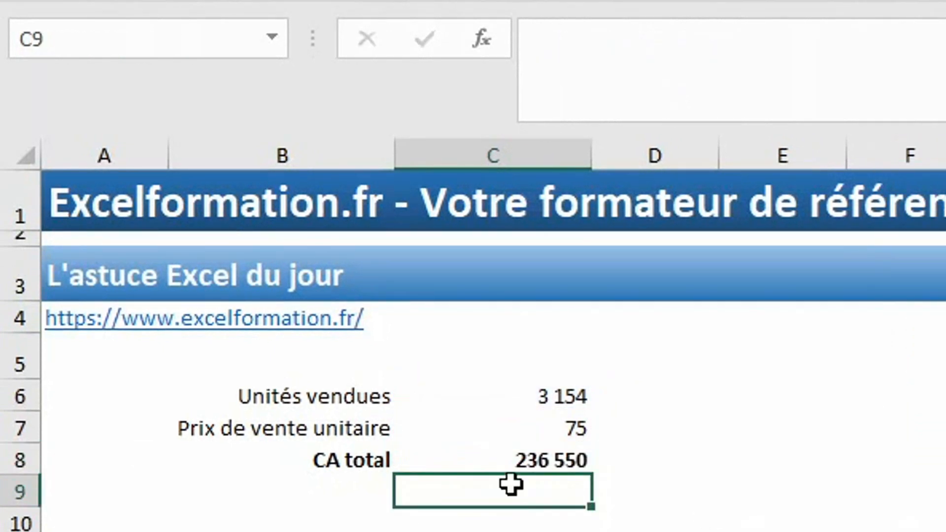
- Select the whole sheet and unhide columns E–F and rows 12–14 and 19–21
key("Up")
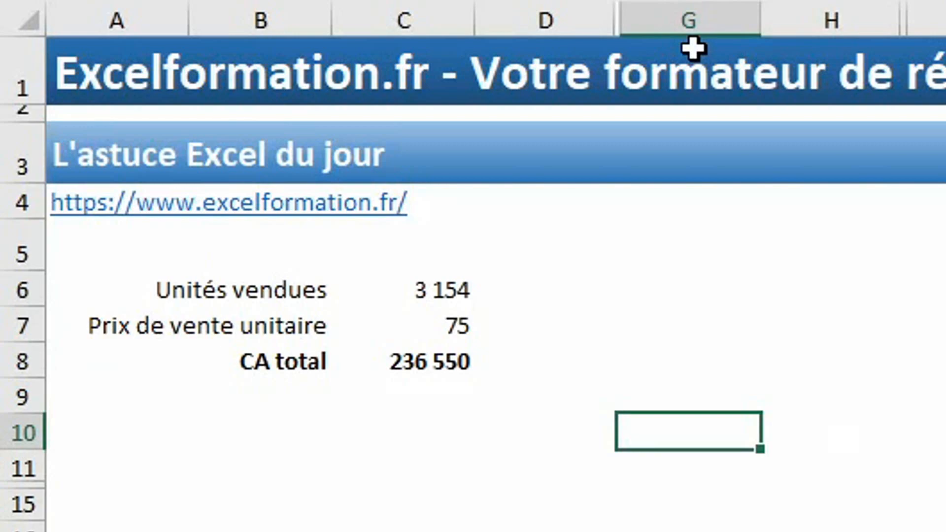
key("ctrl+a")
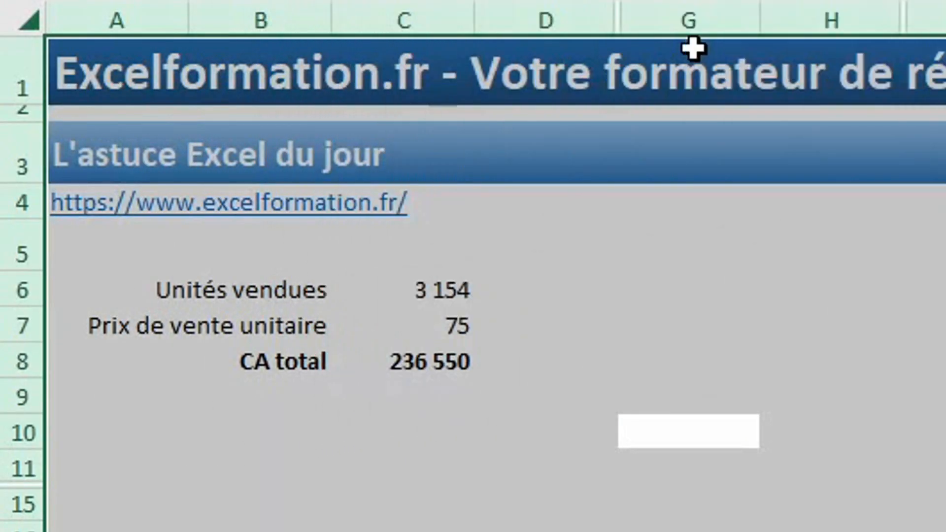
right_click(674, 18)
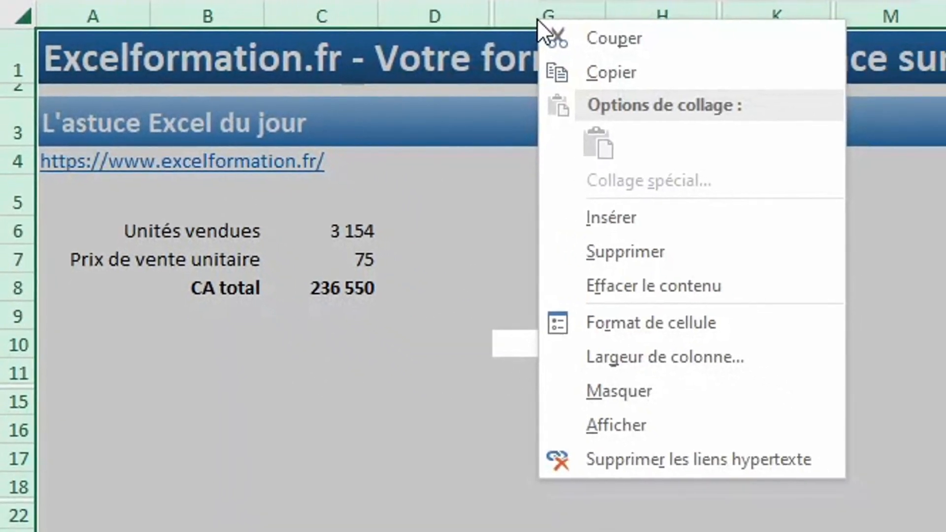
left_click(646, 425)
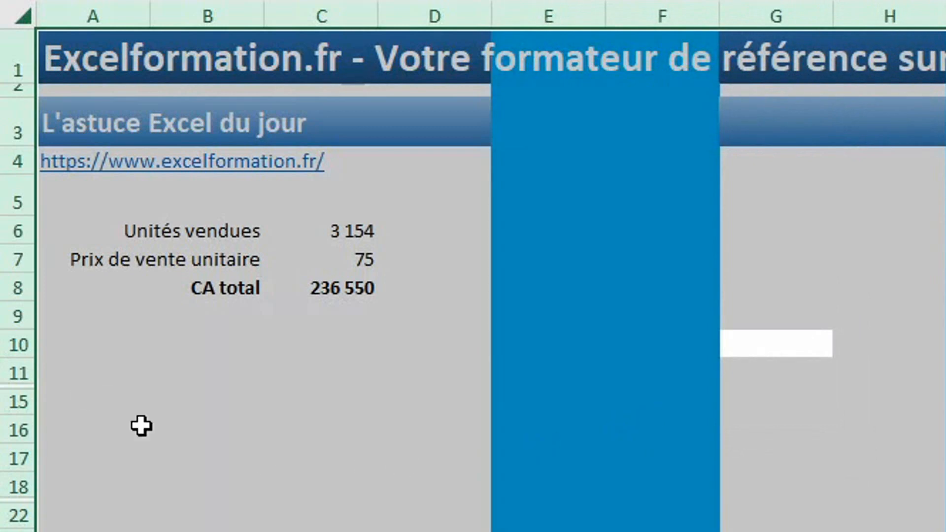
right_click(17, 400)
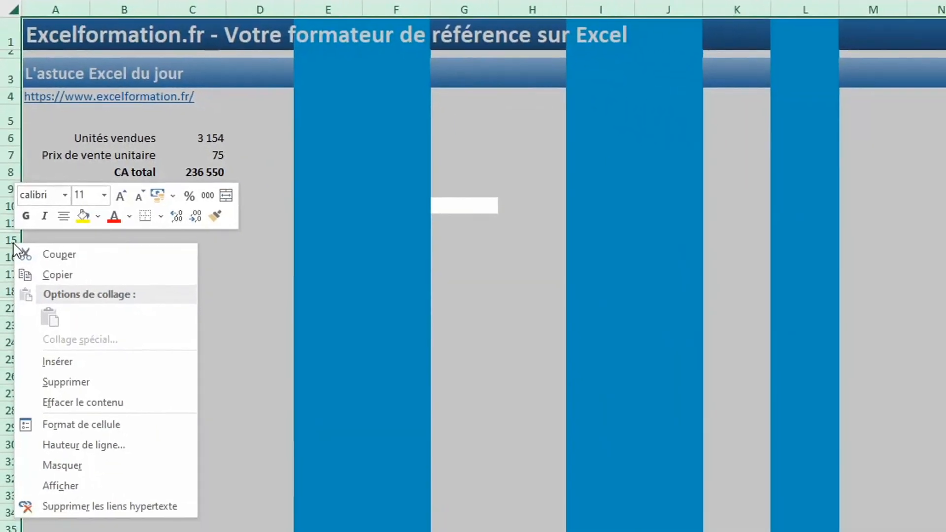
left_click(107, 487)
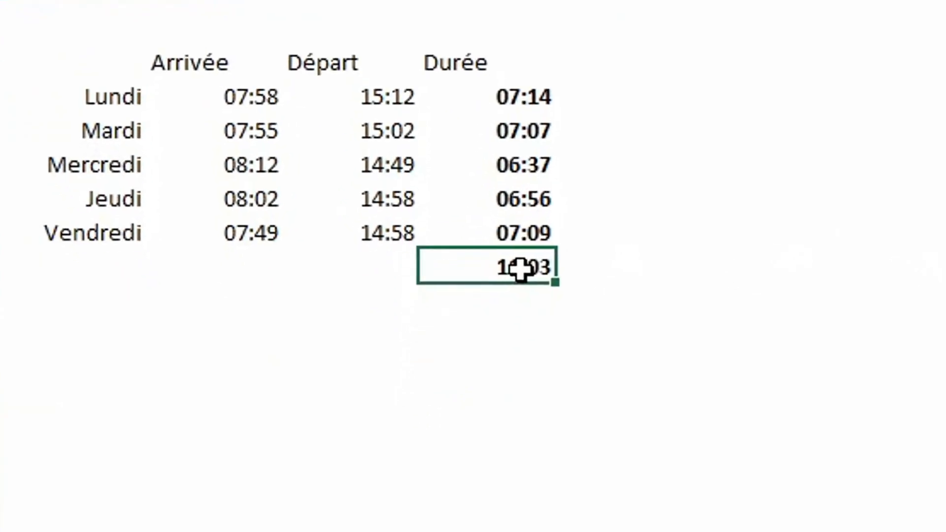
- Give the weekly Durée total the custom format [h]:mm:ss;@ so it reads 35:03:00
right_click(487, 442)
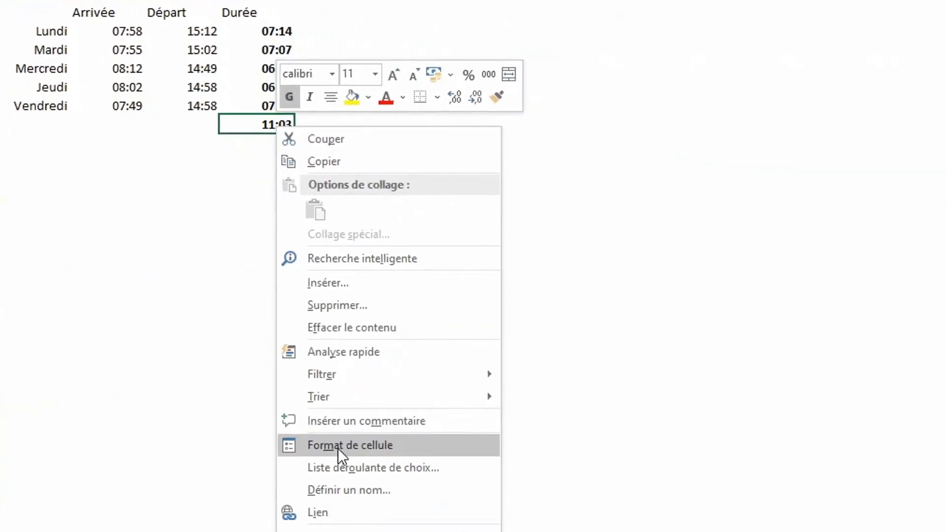
left_click(319, 424)
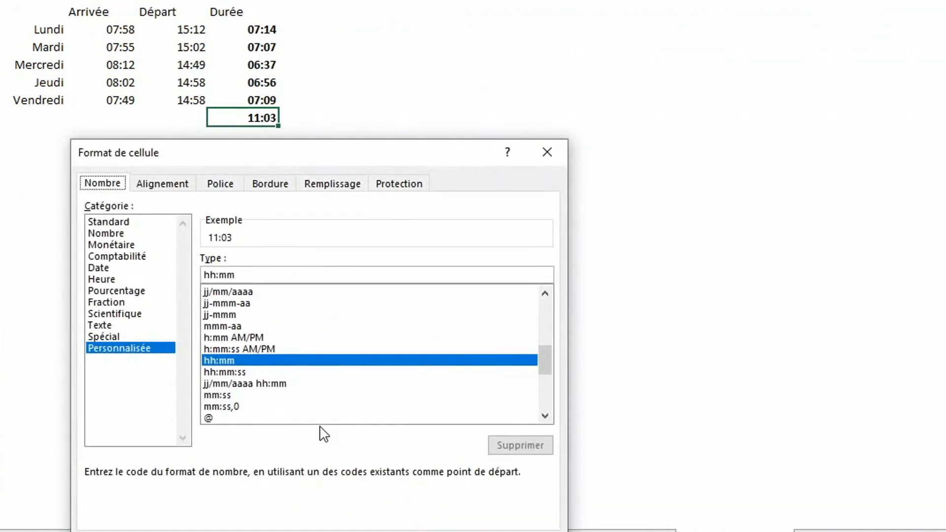
left_click(103, 278)
left_click(225, 343)
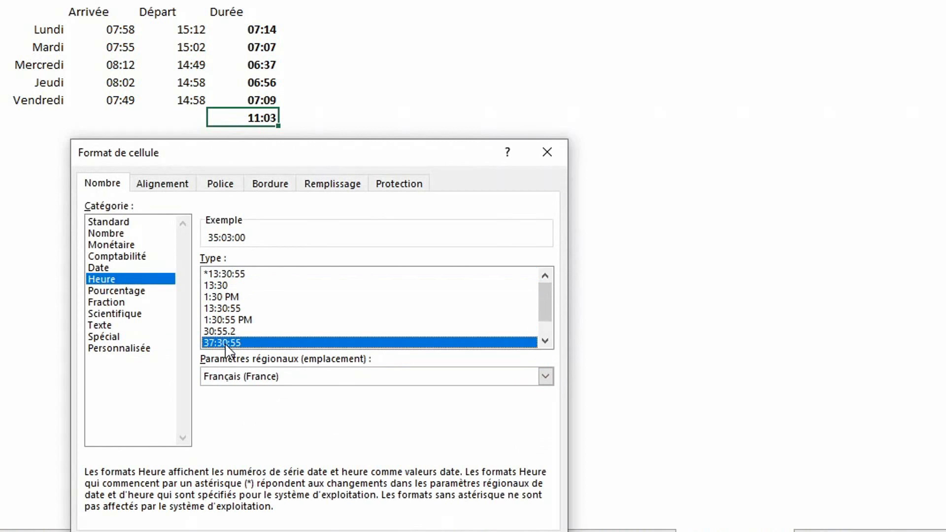
left_click(144, 350)
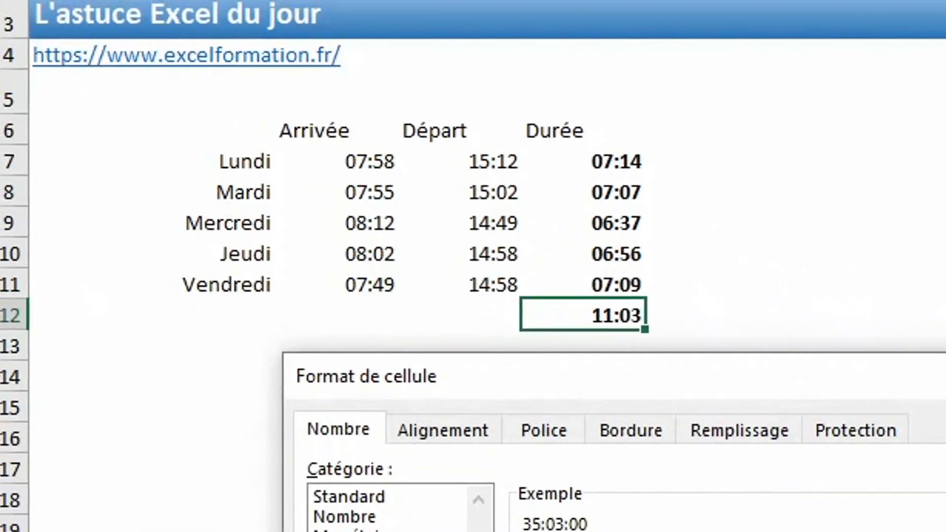
key("Return")
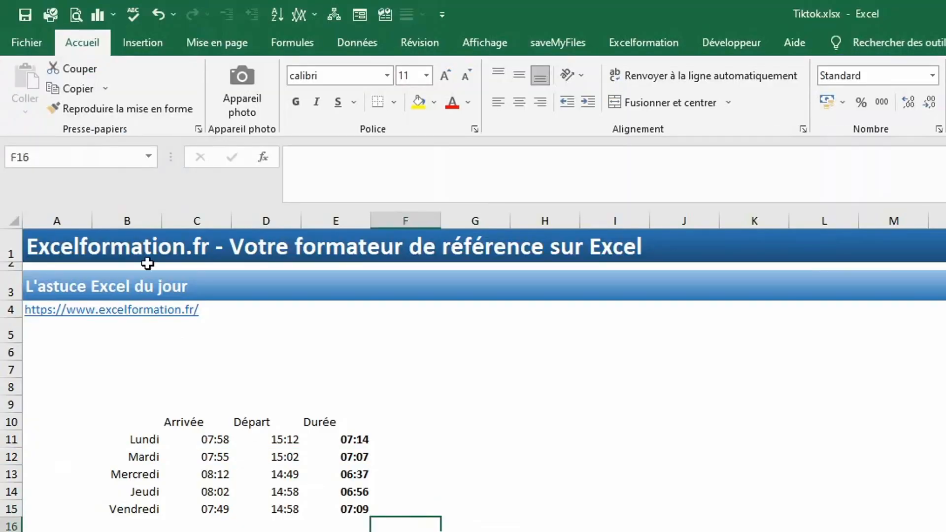
- Draw a text box above right of the table and fill it with sample text
left_click(137, 44)
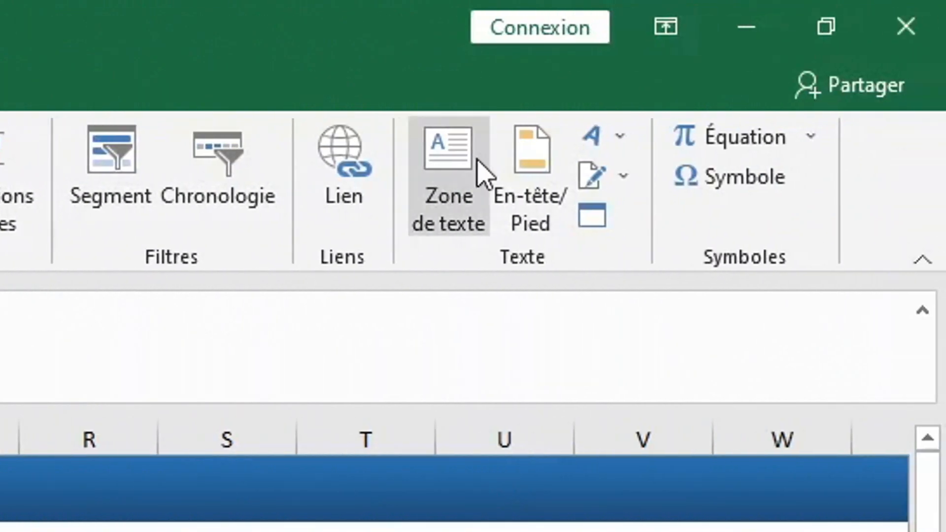
left_click(477, 160)
left_click_drag(350, 134, 821, 214)
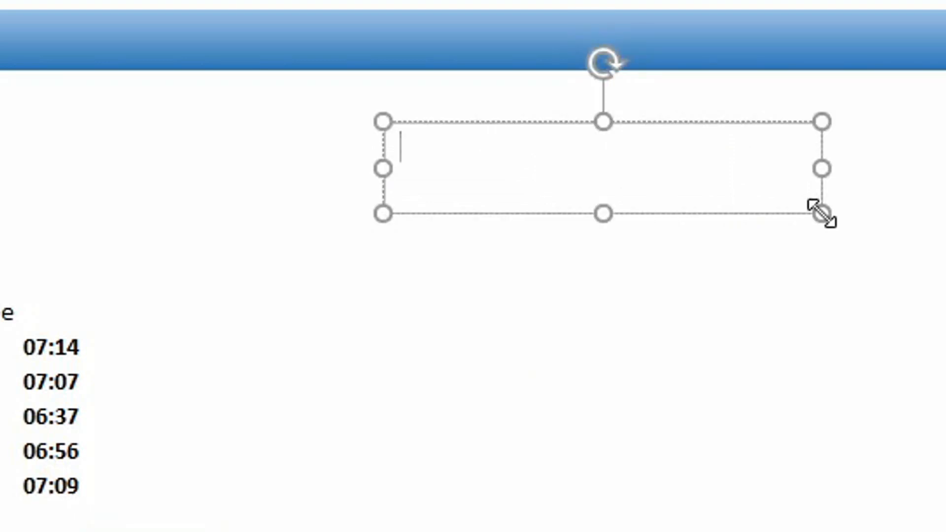
type("ngoifndiogfndogfdgfdgfdgnofdngofdnogonfdngofdngofdgofdnogodifgnofdingodfnognfoid")
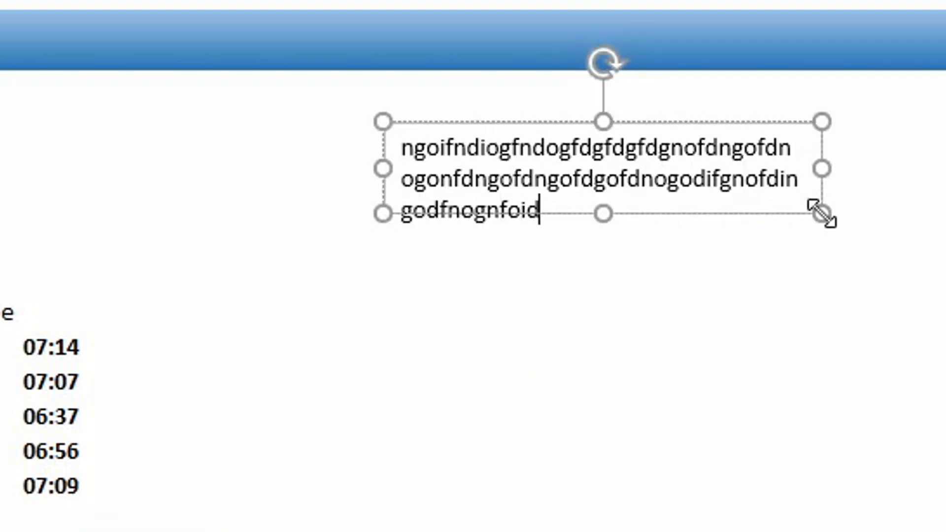
left_click(787, 331)
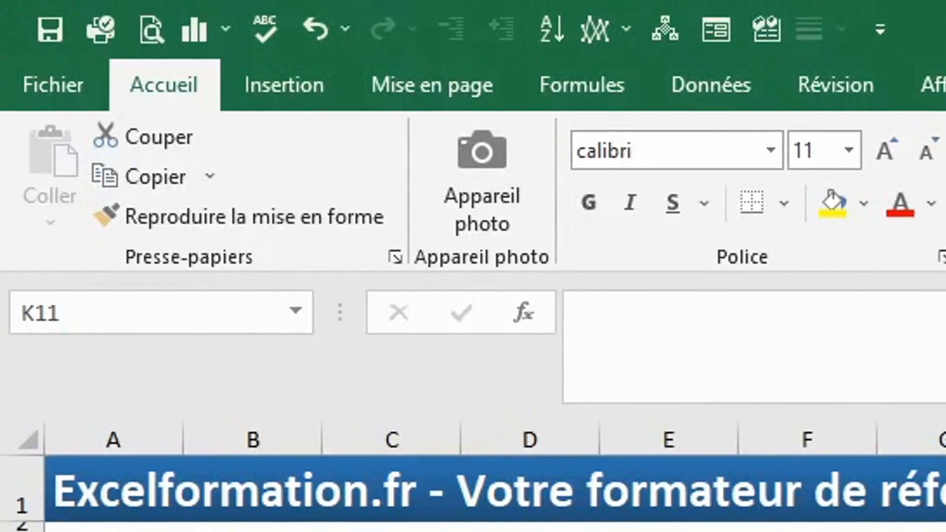
- Add a second text box at the top left with four lines of sample text
left_click(310, 94)
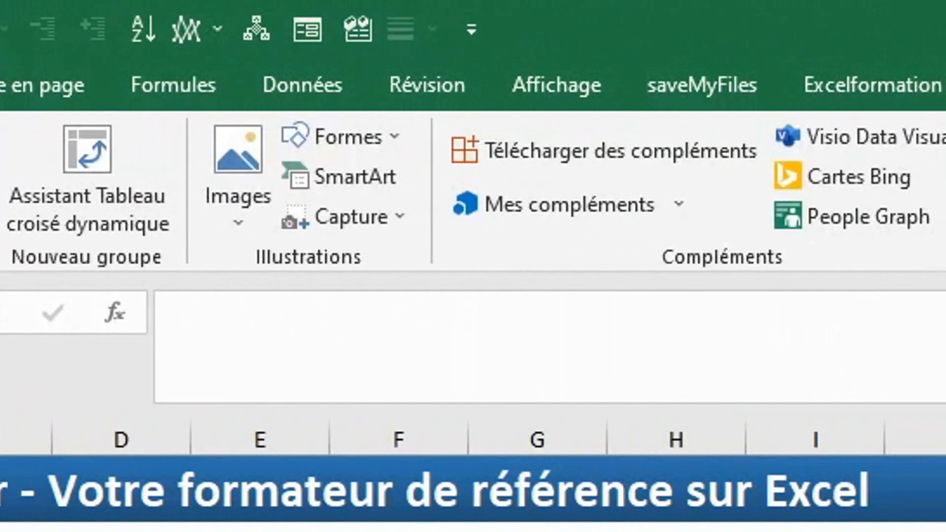
left_click(564, 177)
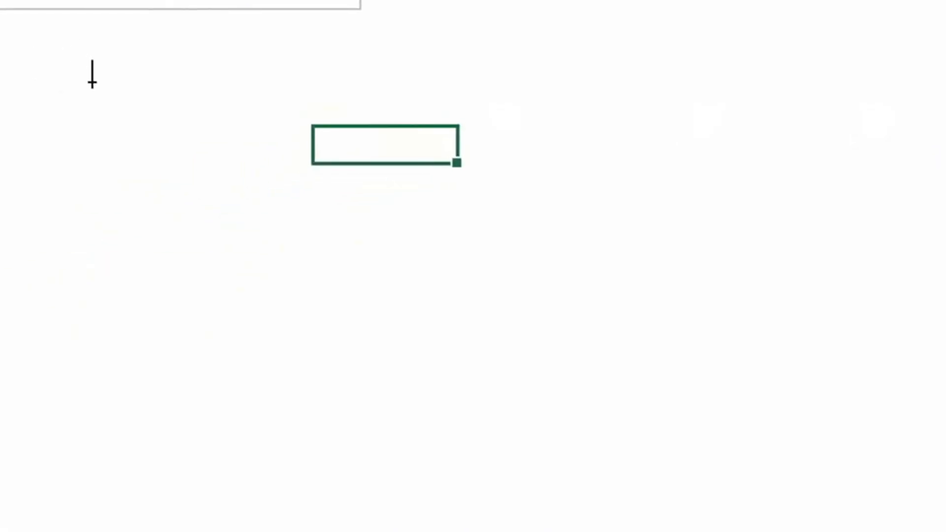
left_click(91, 81)
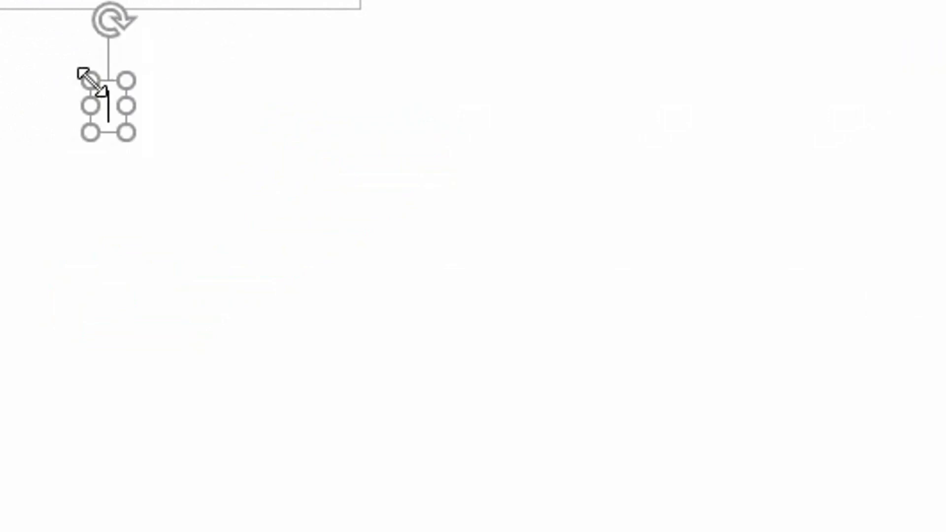
type("vhbvhxcbvjcjxbvkjcxbvkjcxjbvcx")
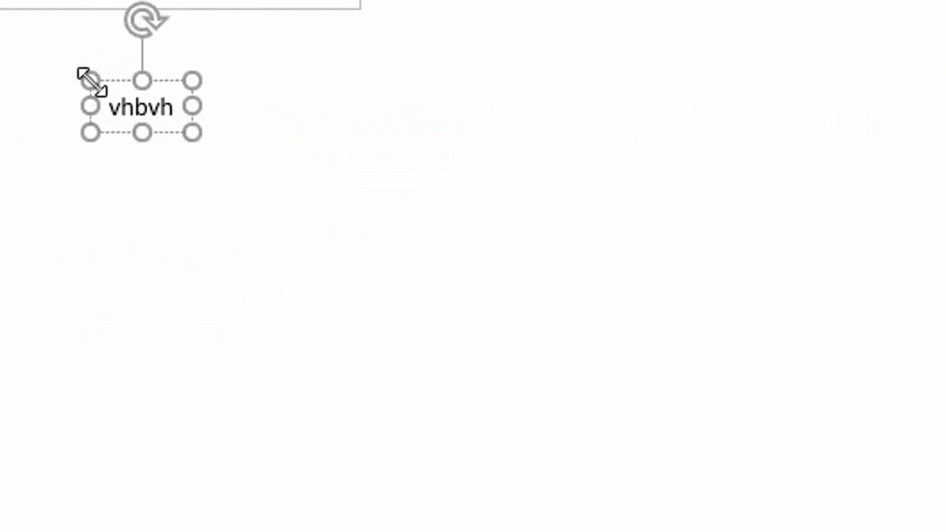
key("Return")
type("vvcvcx")
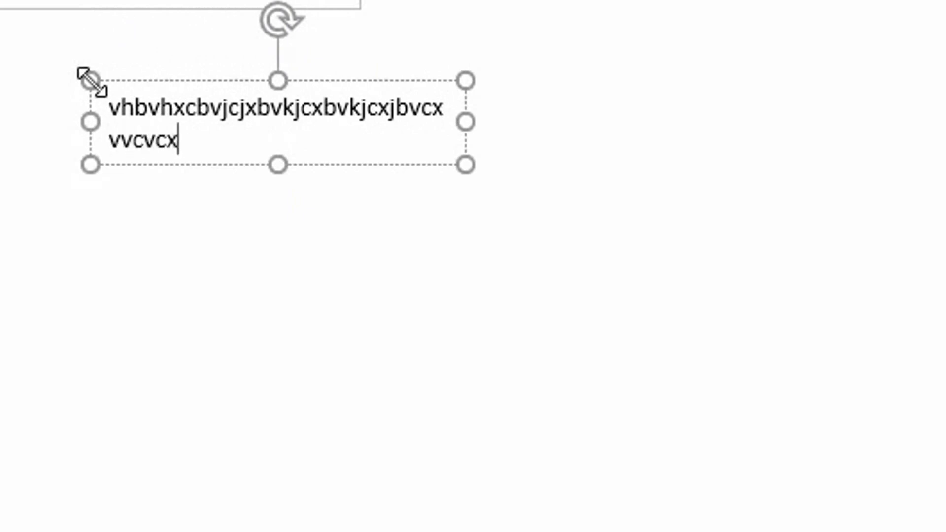
key("Return")
type("vcxvcvxvc")
key("Return")
type("vcxvcx")
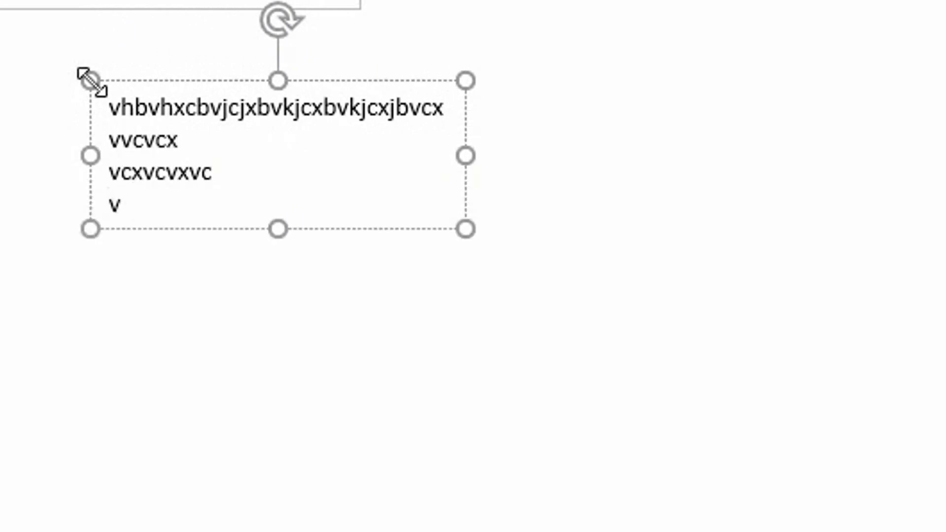
- Drag the four-line text box onto the time table
left_click(5, 246)
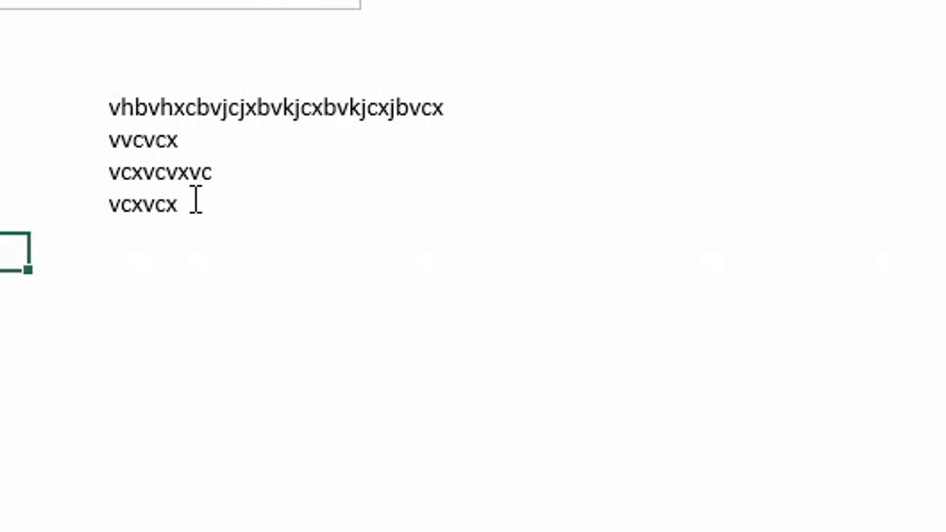
left_click(202, 106)
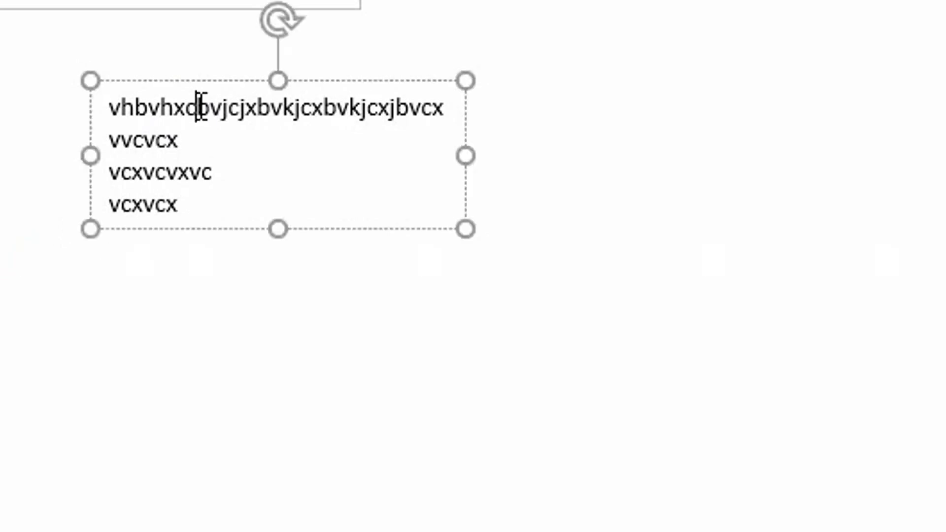
left_click_drag(197, 83, 506, 218)
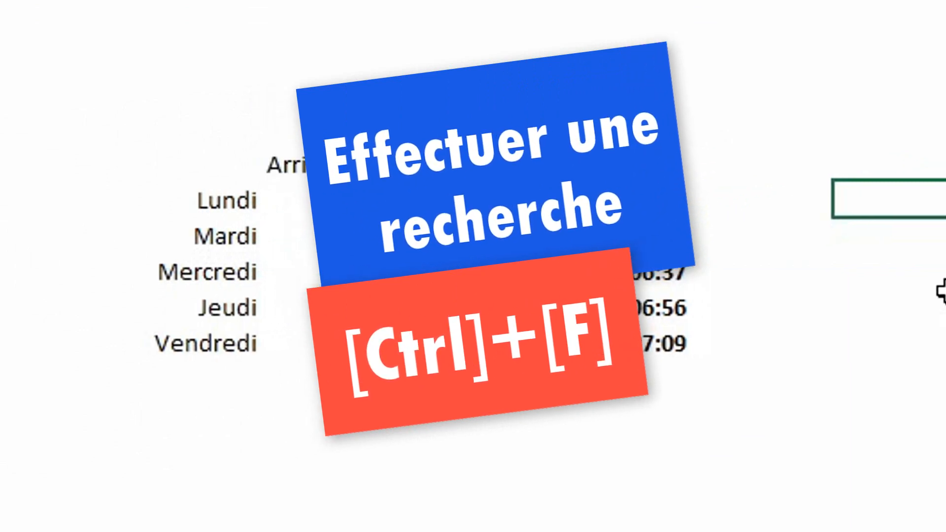
- In the Find dialog's expanded options, set the Dans scope to Classeur
key("ctrl+f")
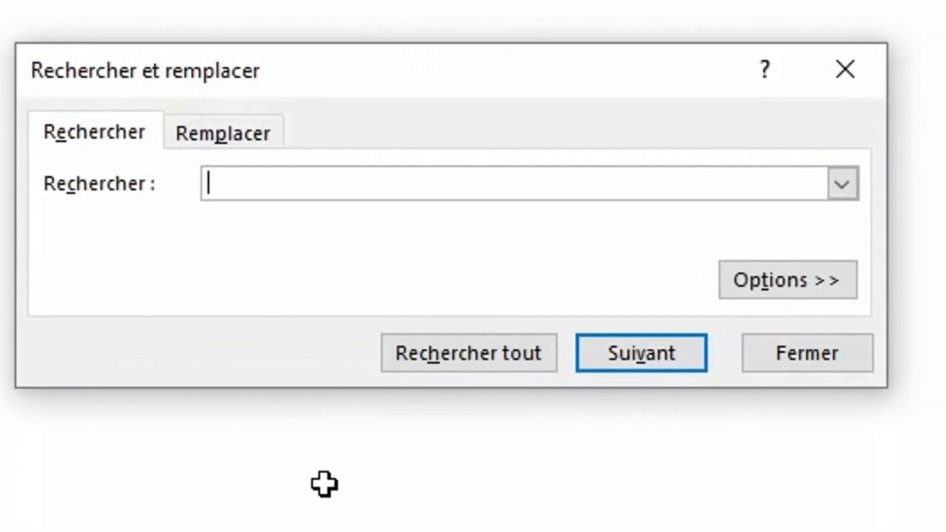
left_click(757, 284)
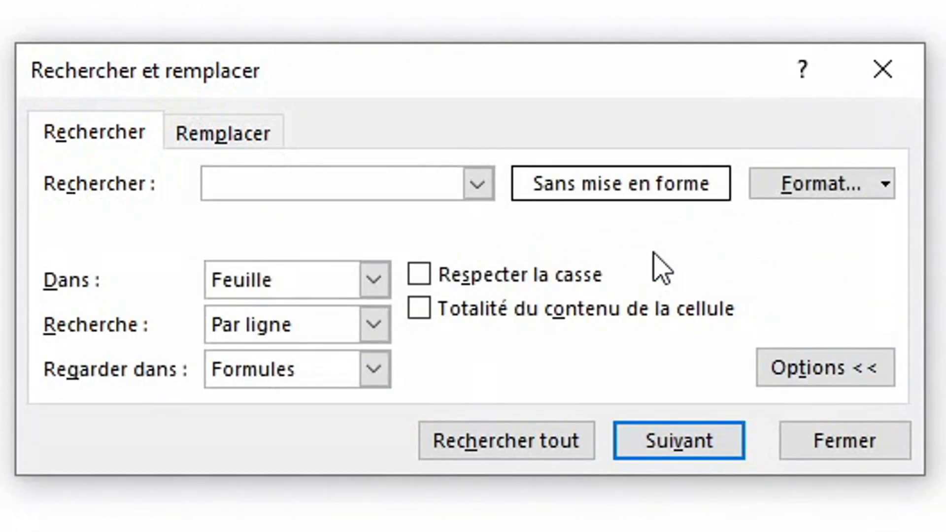
left_click(379, 279)
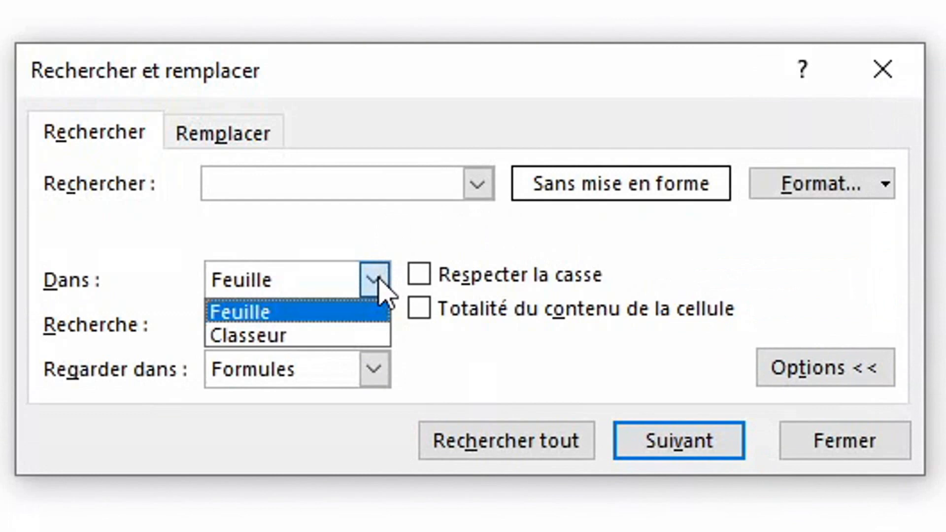
left_click(301, 336)
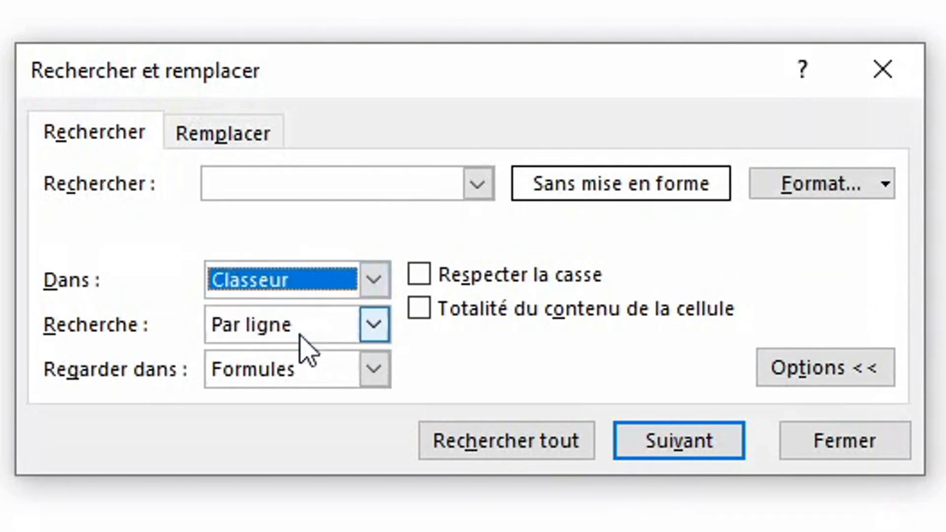